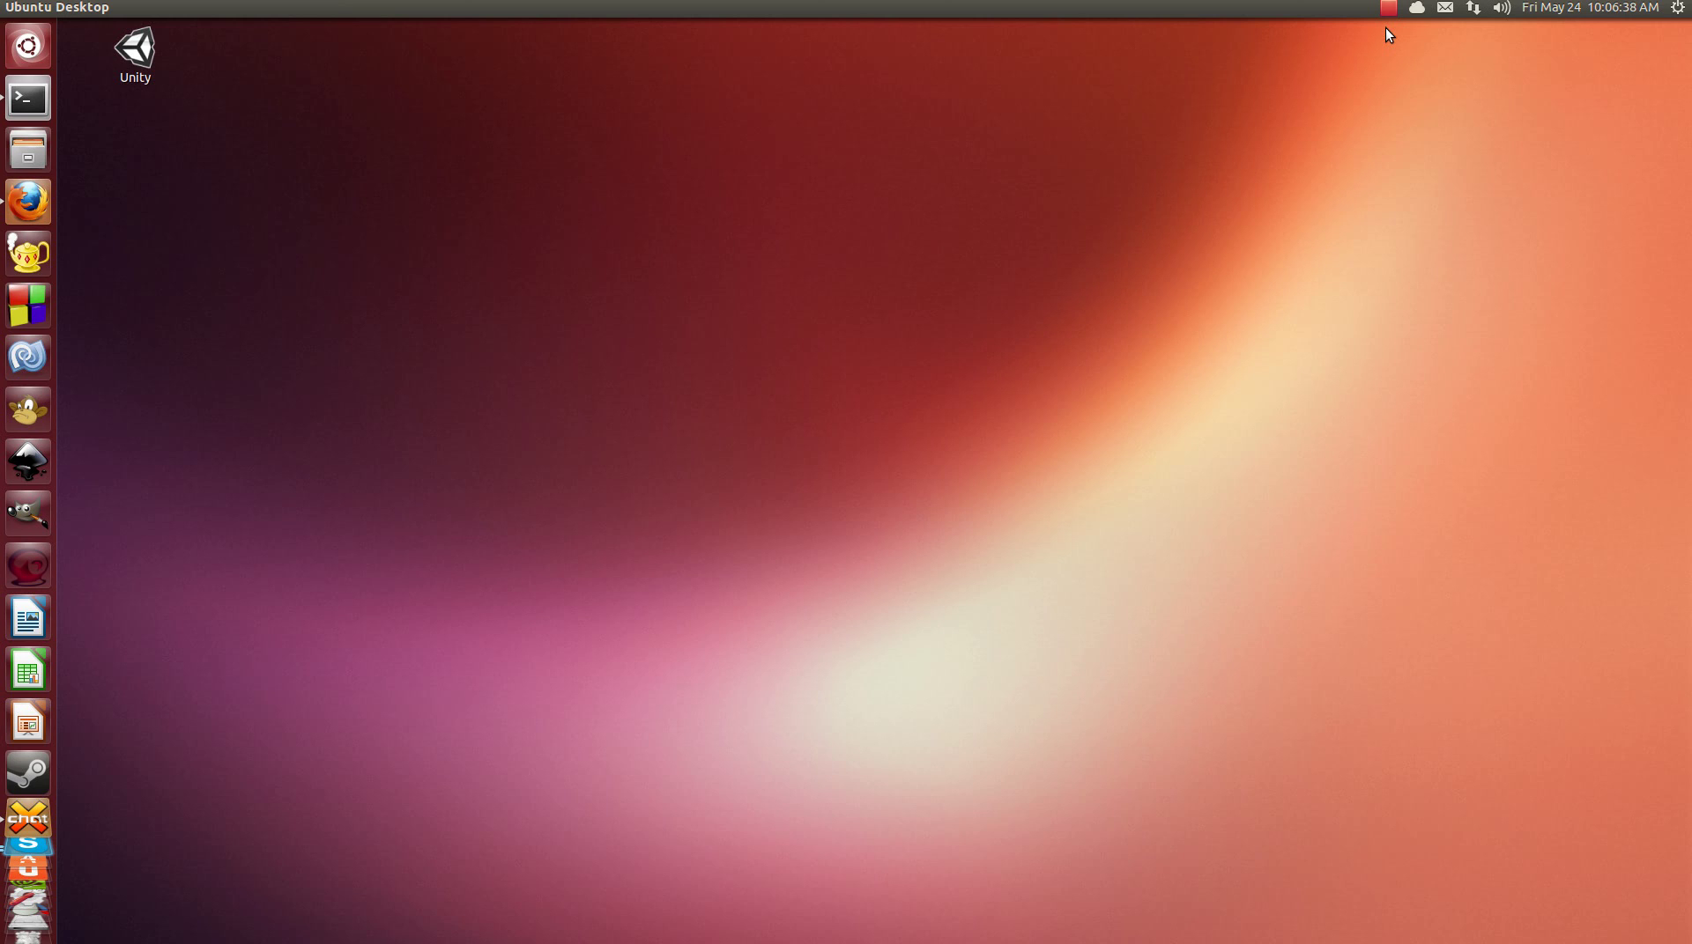
left_click(28, 98)
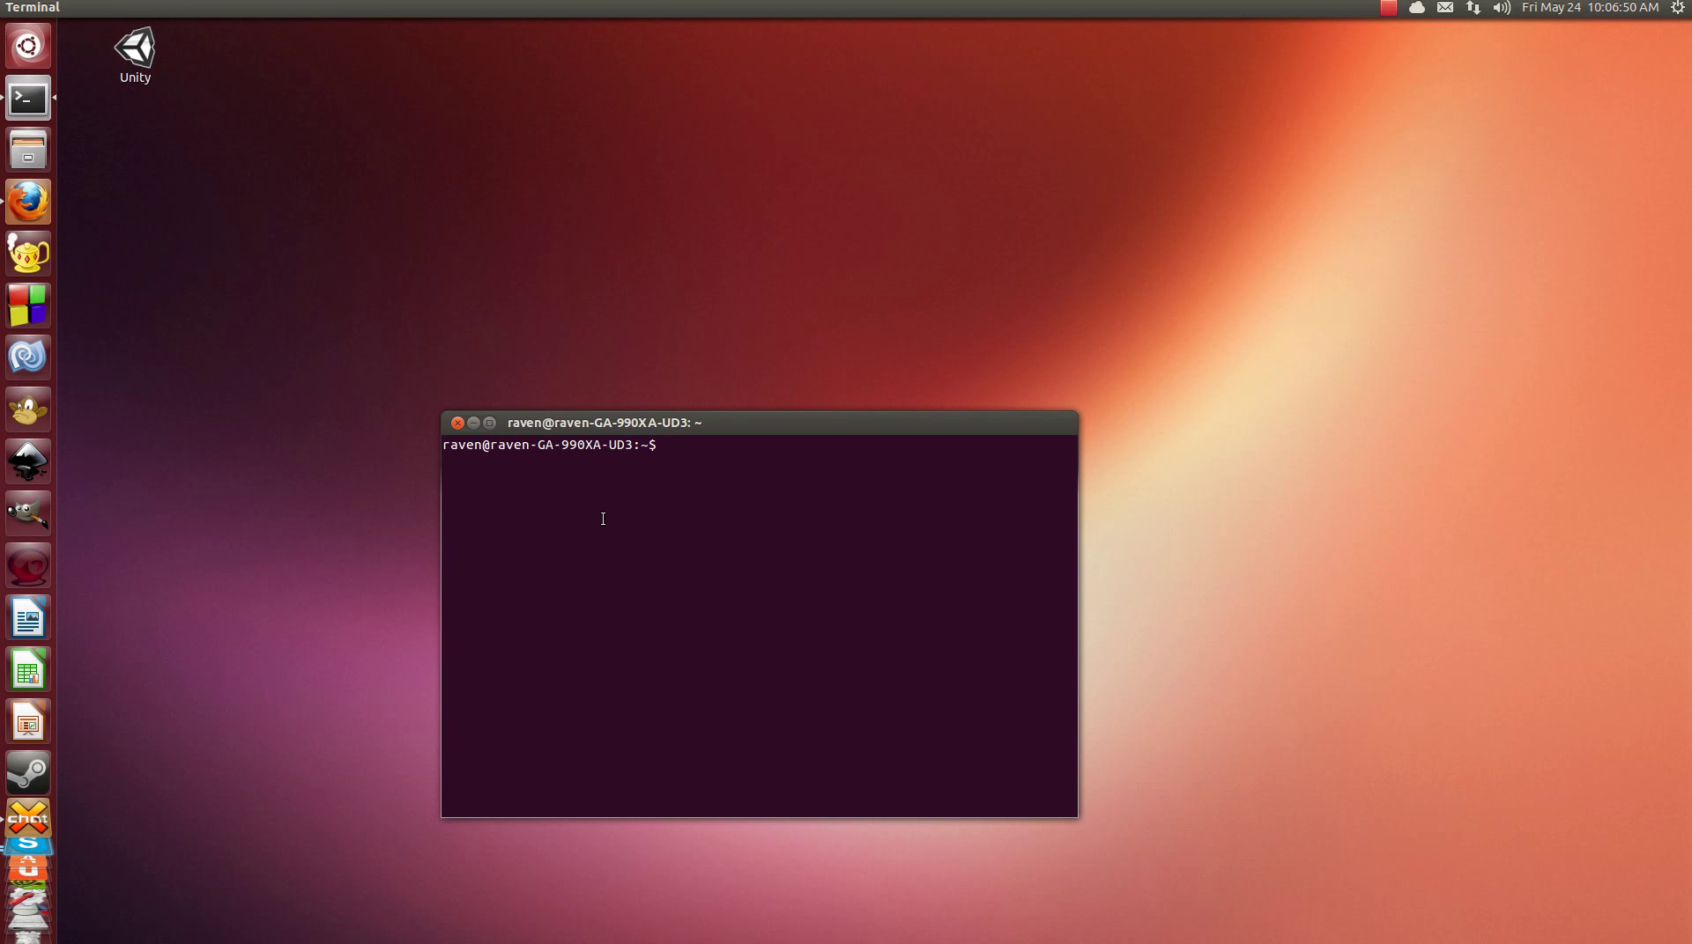
type("export ")
type("WINEPREFX")
key("BackSpace")
type("IX")
type("=")
key("BackSpace")
key("BackSpace")
key("BackSpace")
key("BackSpace")
key("BackSpace")
key("BackSpace")
key("BackSpace")
key("BackSpace")
key("BackSpace")
key("BackSpace")
type("INEARCH=win32")
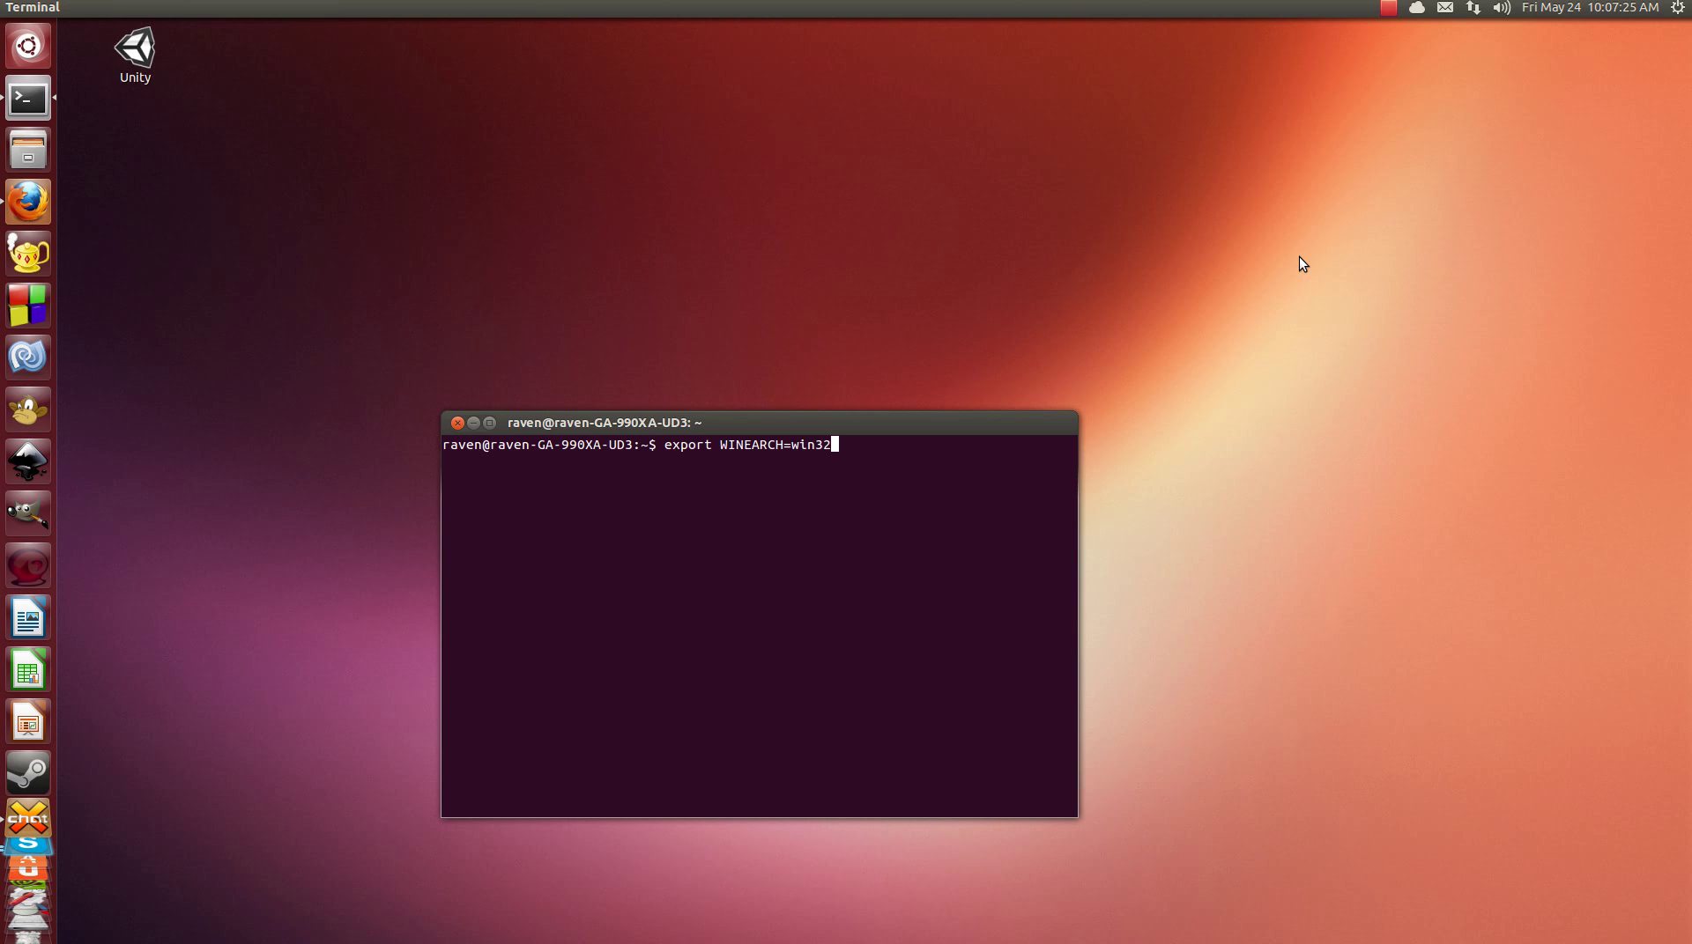
key("BackSpace")
key("BackSpace")
key("BackSpace")
key("BackSpace")
key("BackSpace")
key("BackSpace")
key("BackSpace")
key("BackSpace")
key("BackSpace")
key("BackSpace")
key("BackSpace")
key("BackSpace")
key("BackSpace")
key("BackSpace")
key("BackSpace")
key("BackSpace")
key("BackSpace")
key("BackSpace")
key("BackSpace")
key("BackSpace")
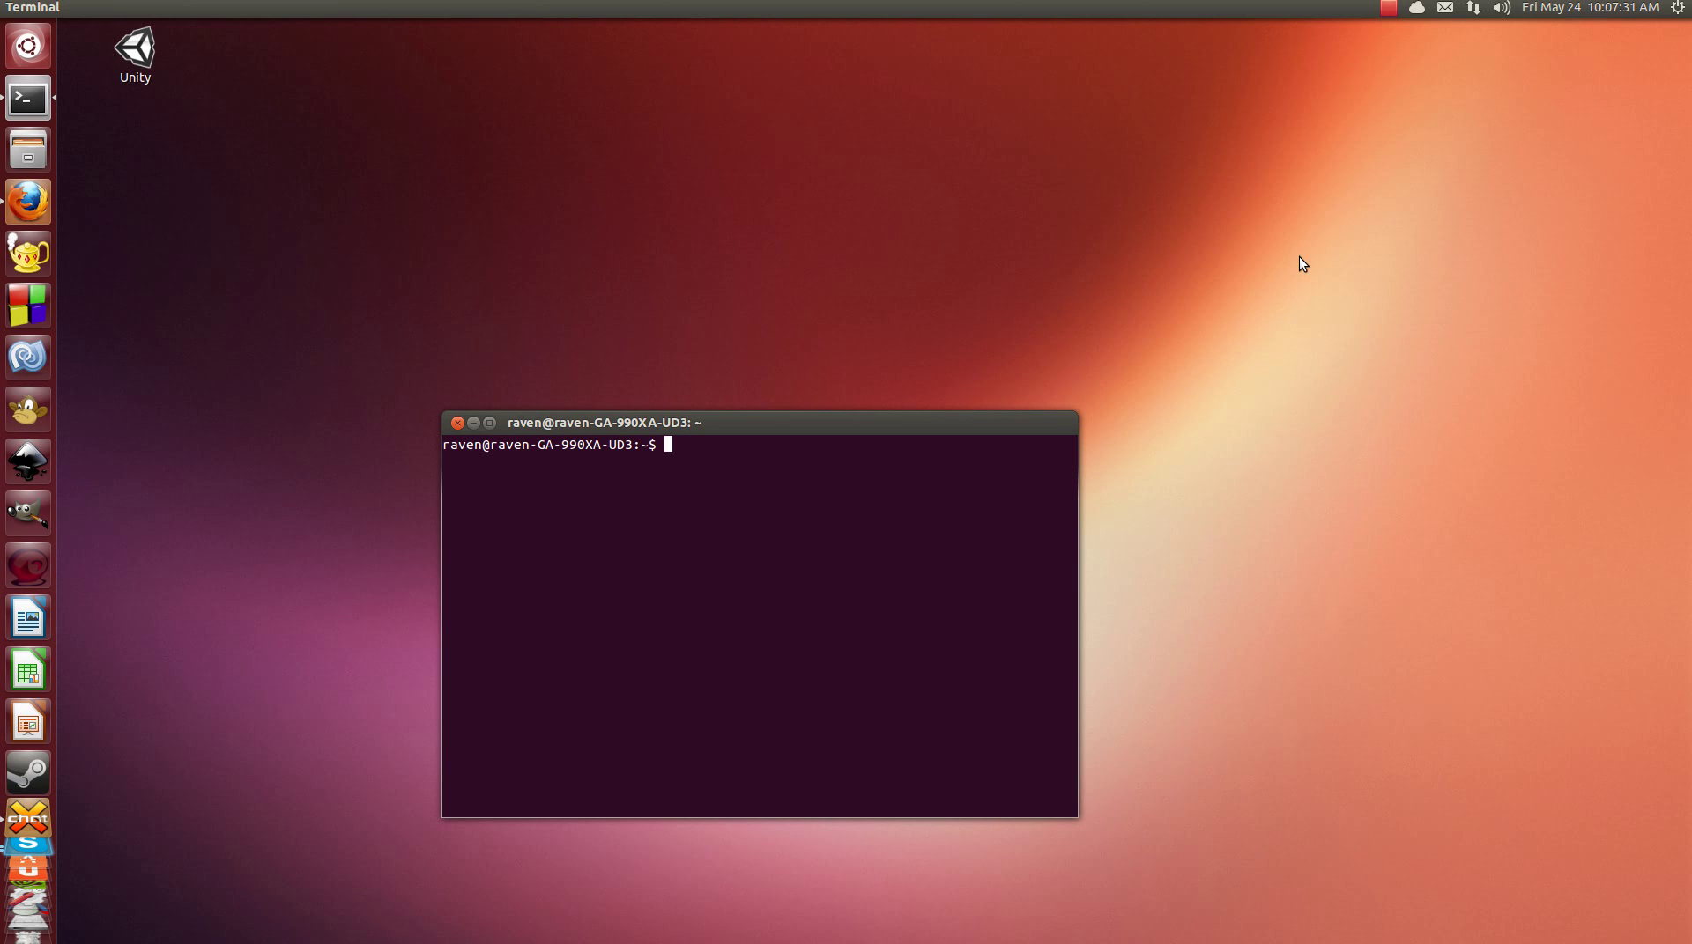
left_click(474, 423)
Launch the Winetricks graphical interface from the terminal with winetricks --gui.
left_click(35, 113)
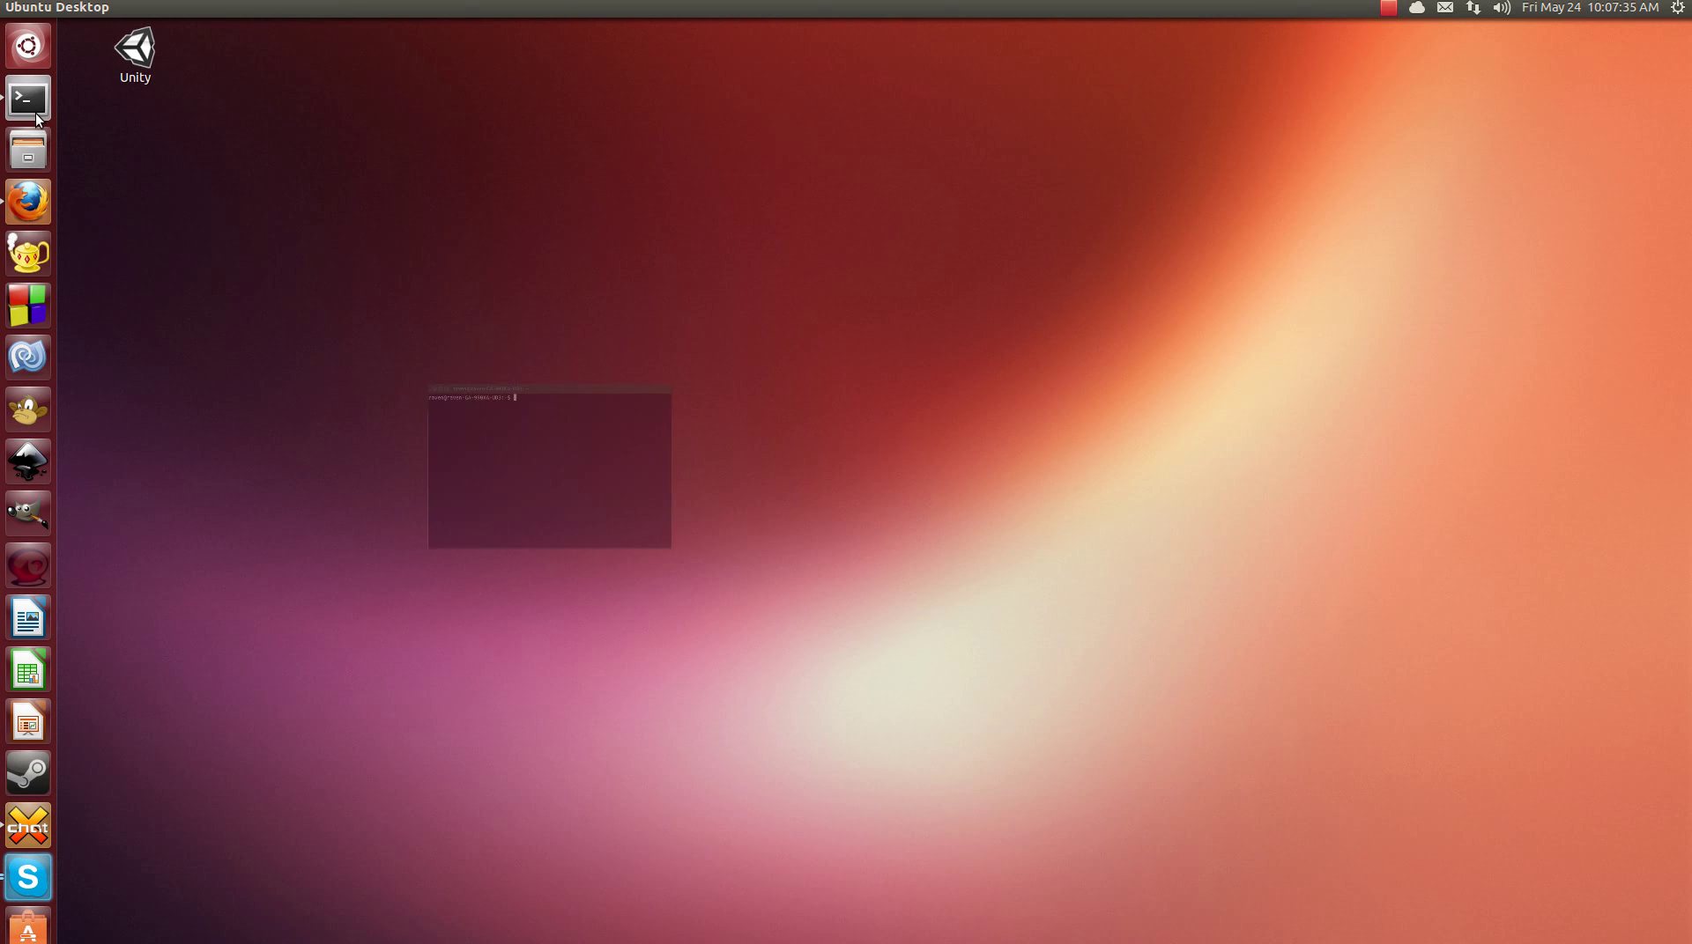
type("winetricks --gui")
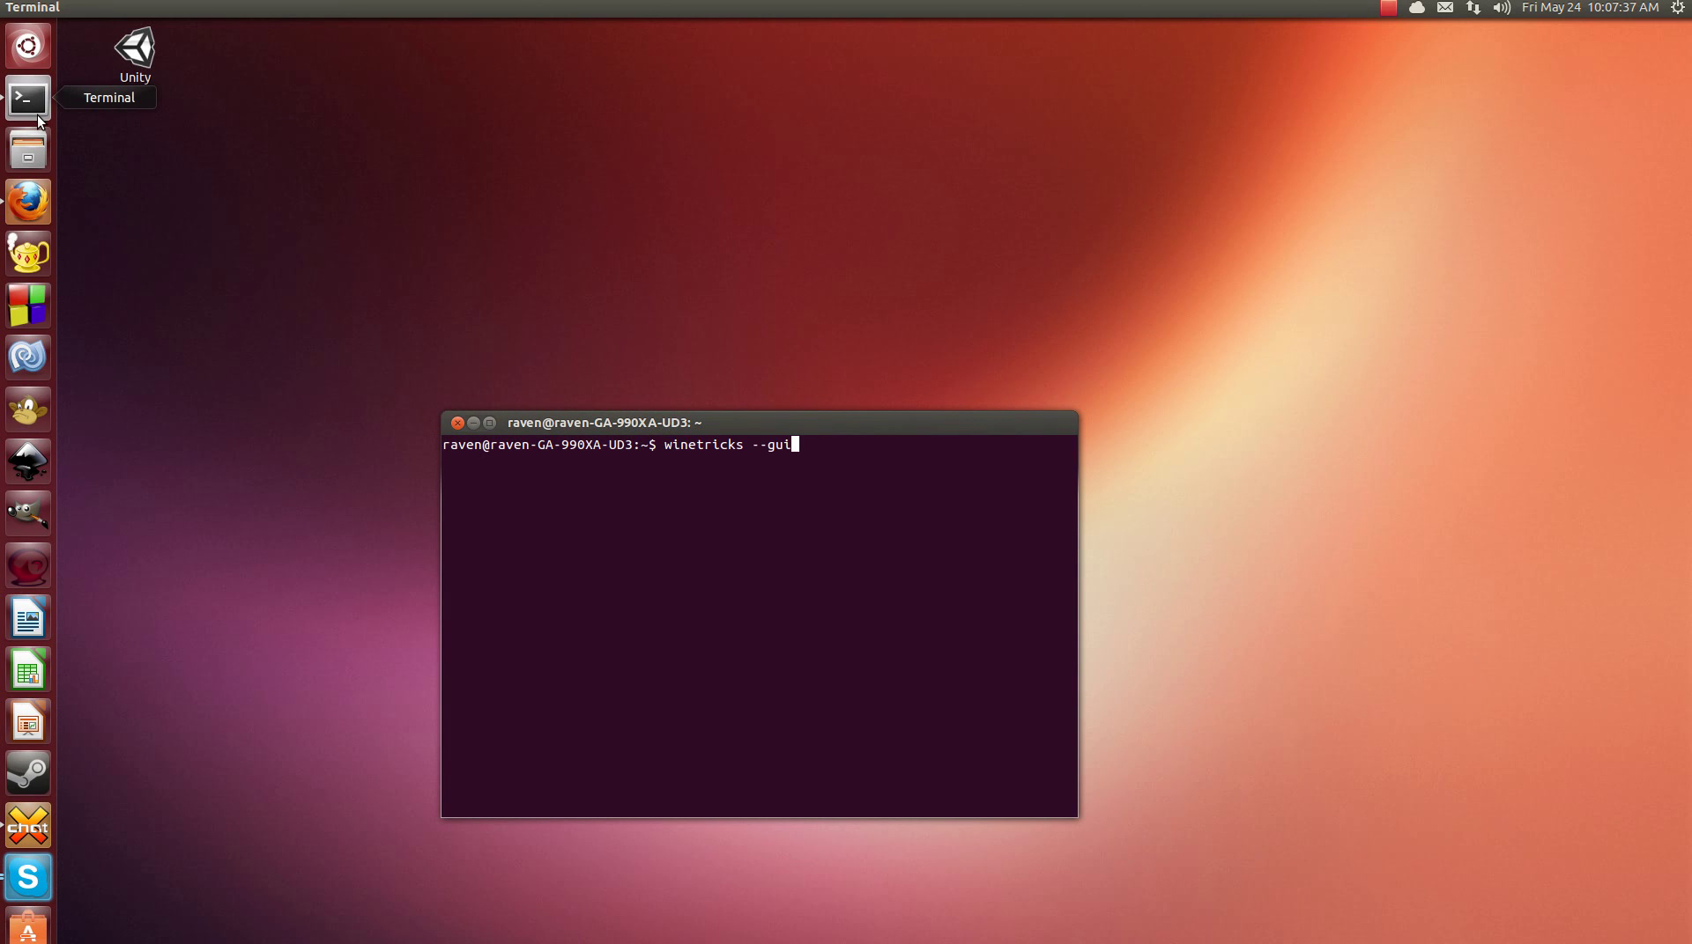
key("Return")
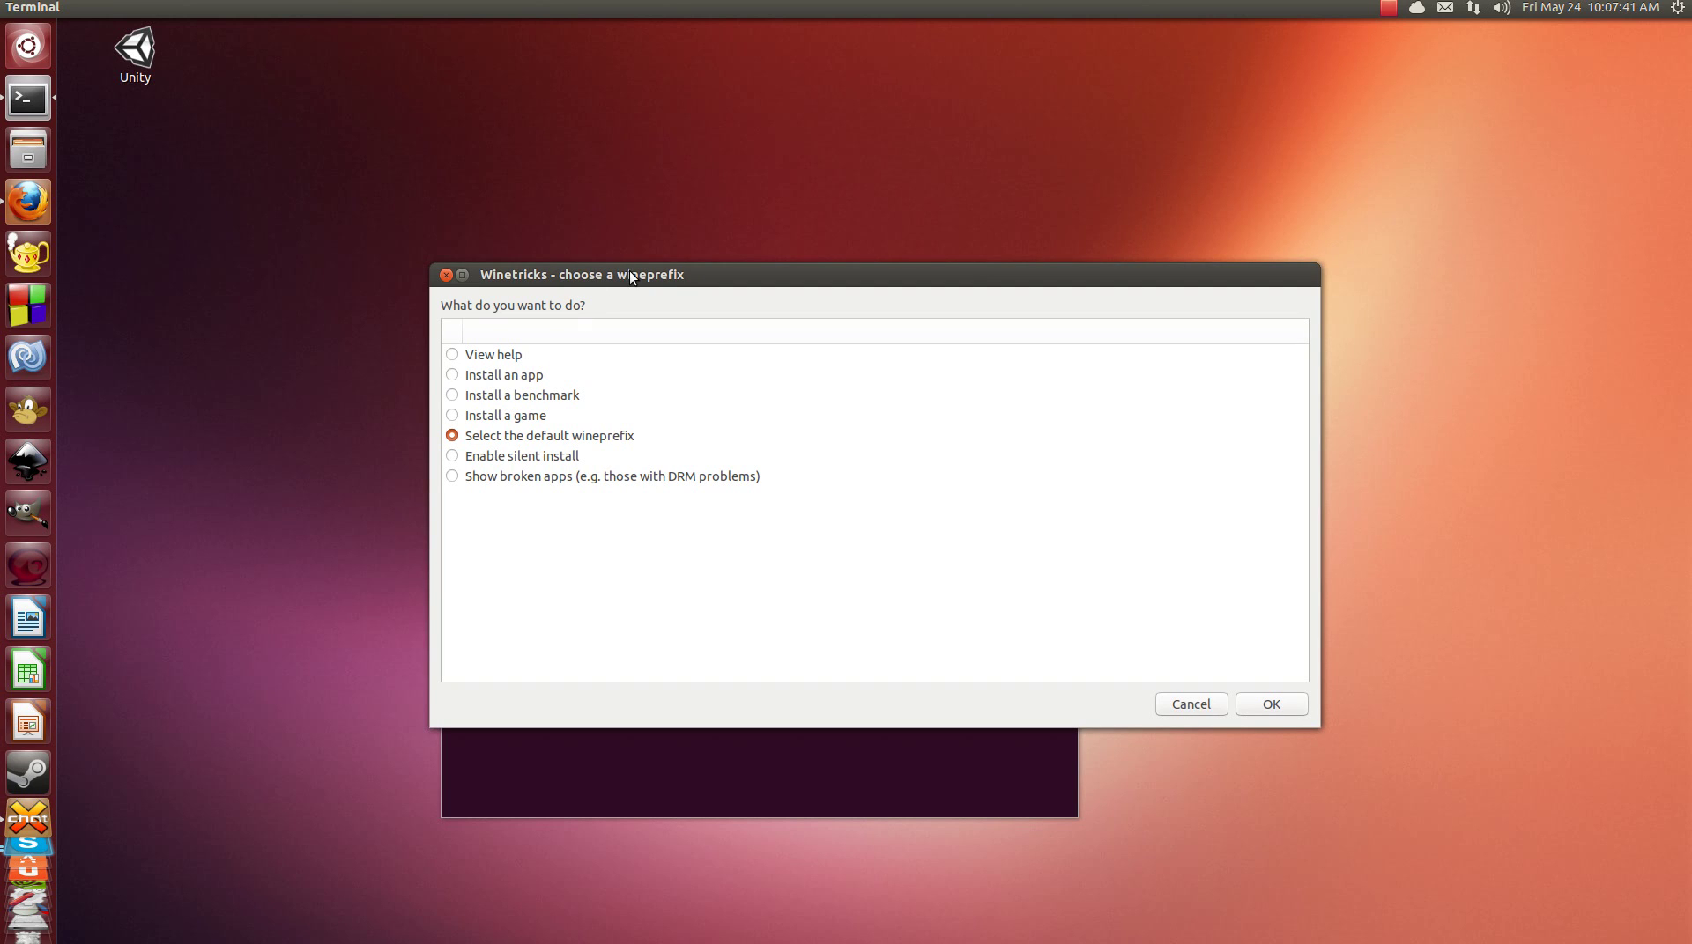
Move the Winetricks dialog clear of the terminal and continue with the default wineprefix.
left_click_drag(617, 264, 825, 199)
left_click(474, 427)
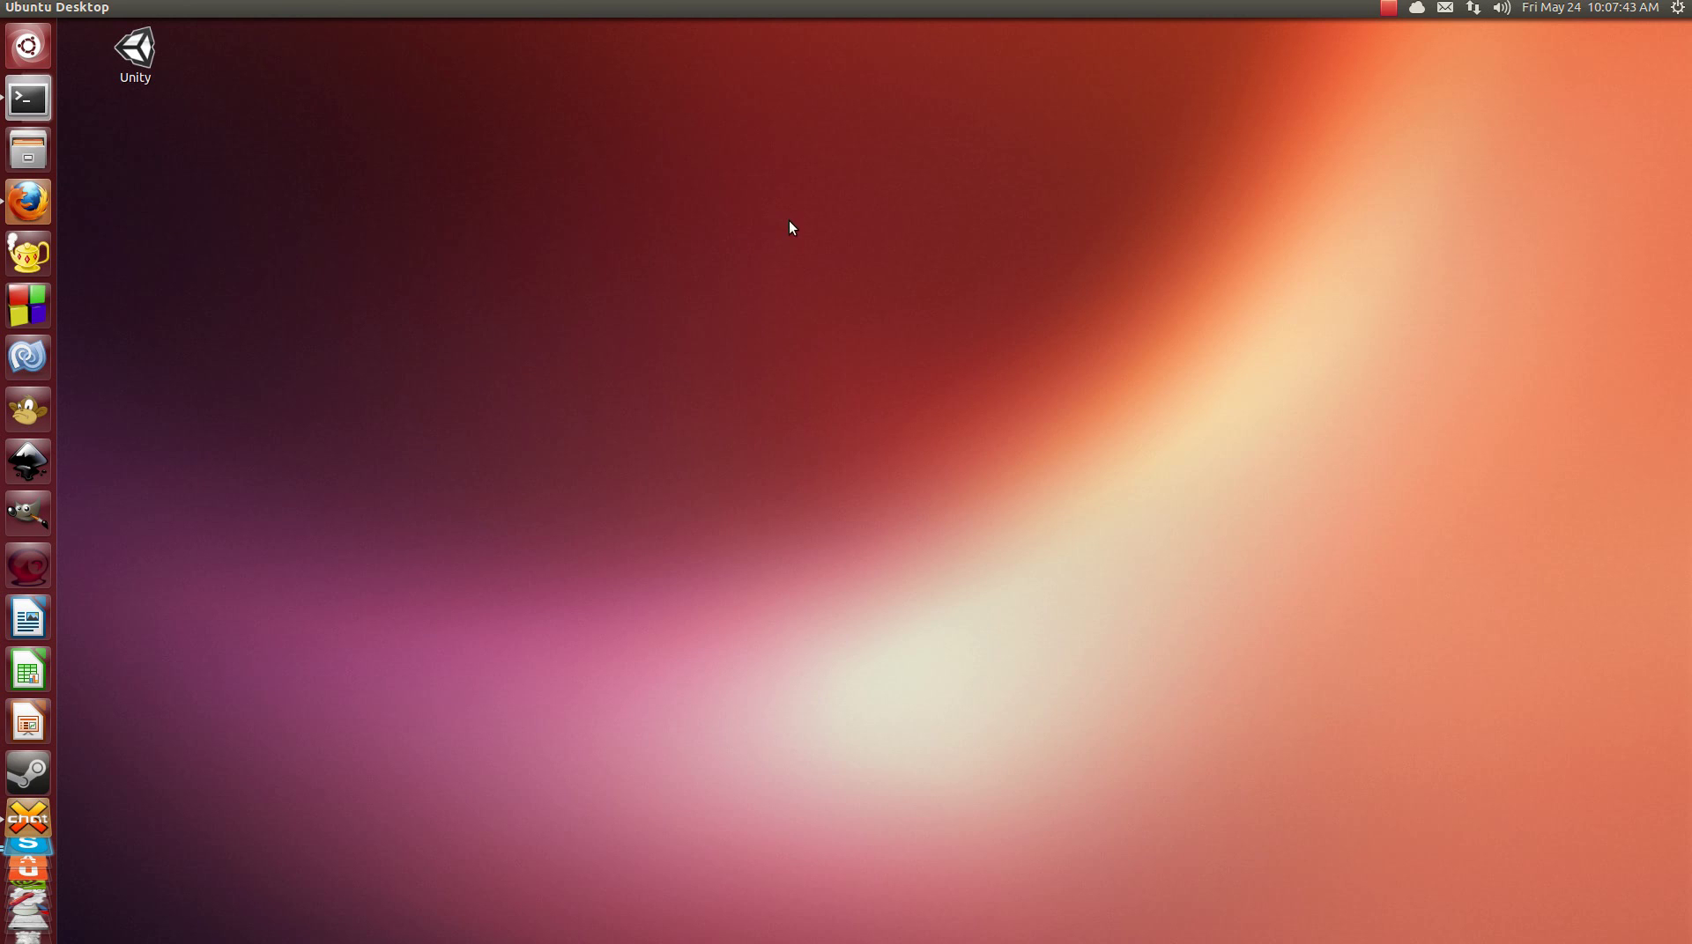
left_click(35, 99)
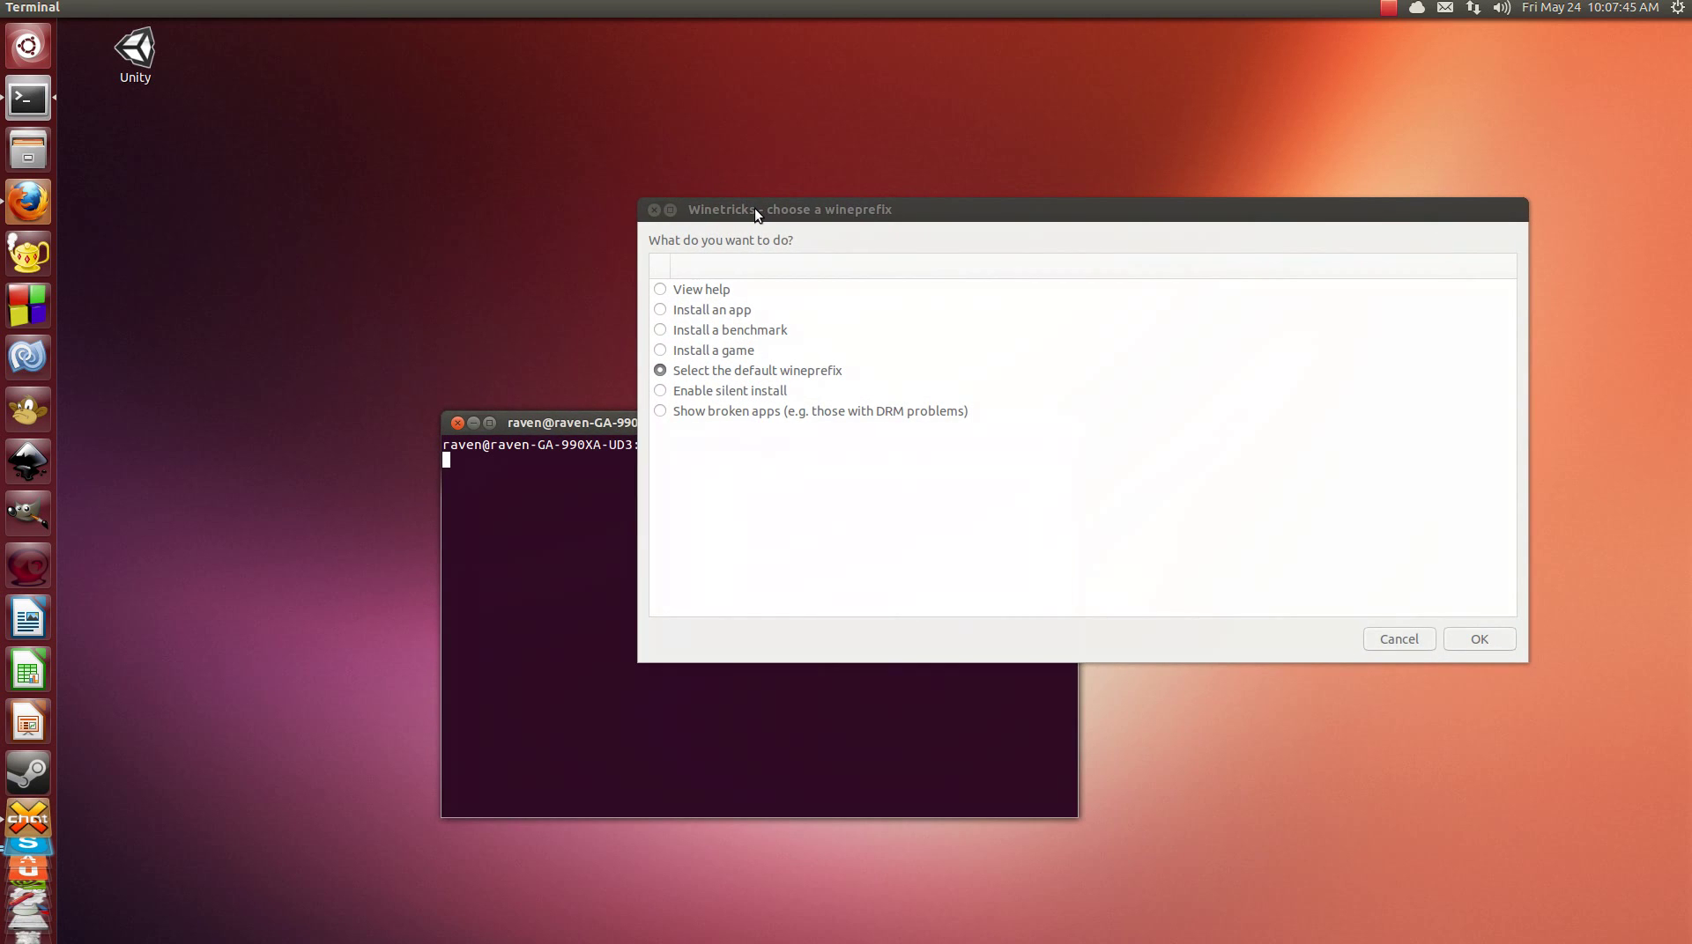
left_click_drag(754, 208, 722, 192)
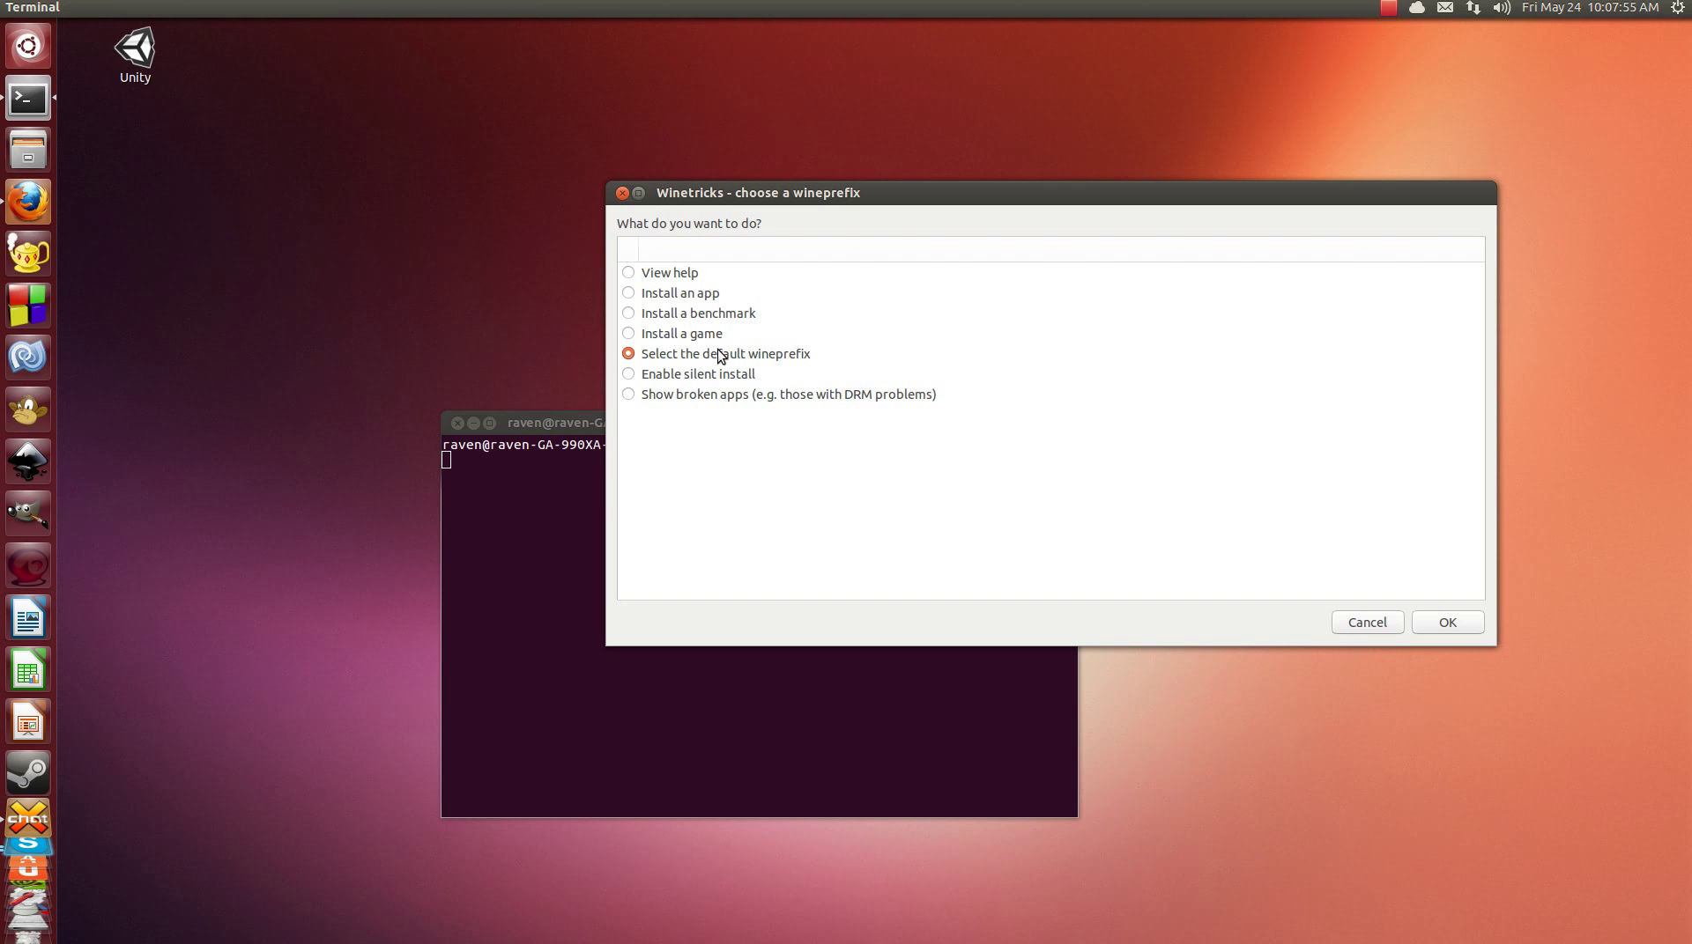
left_click(1463, 621)
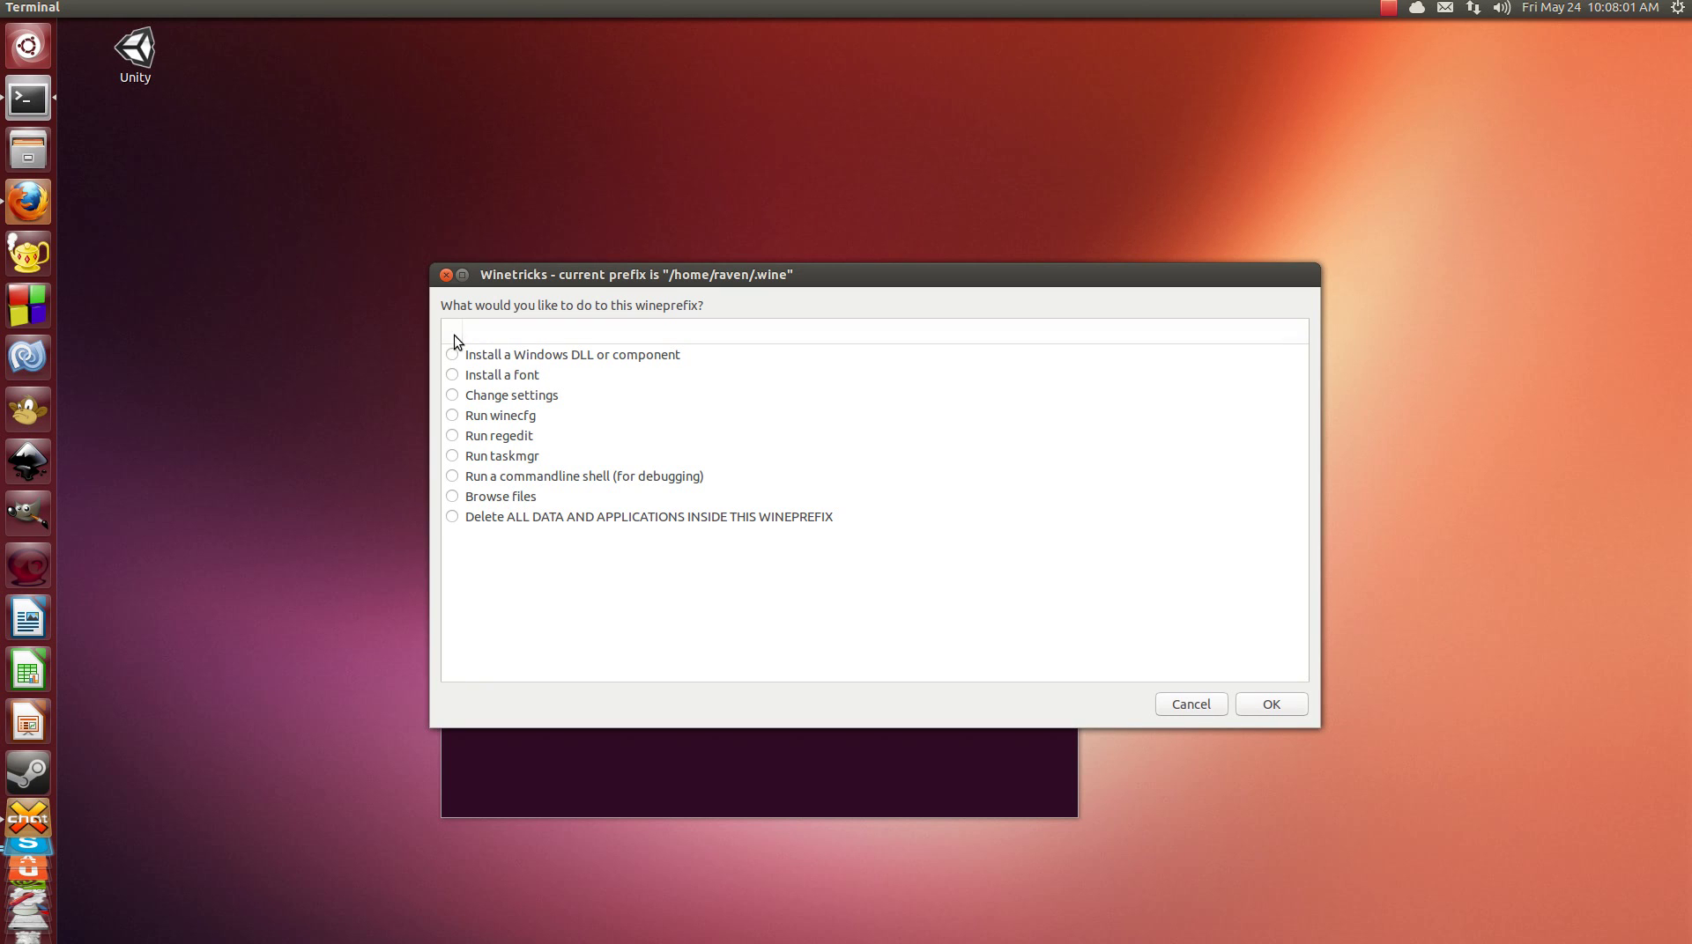
Look through the font packages available for the default wineprefix, then return without installing any.
left_click(452, 375)
left_click(1274, 705)
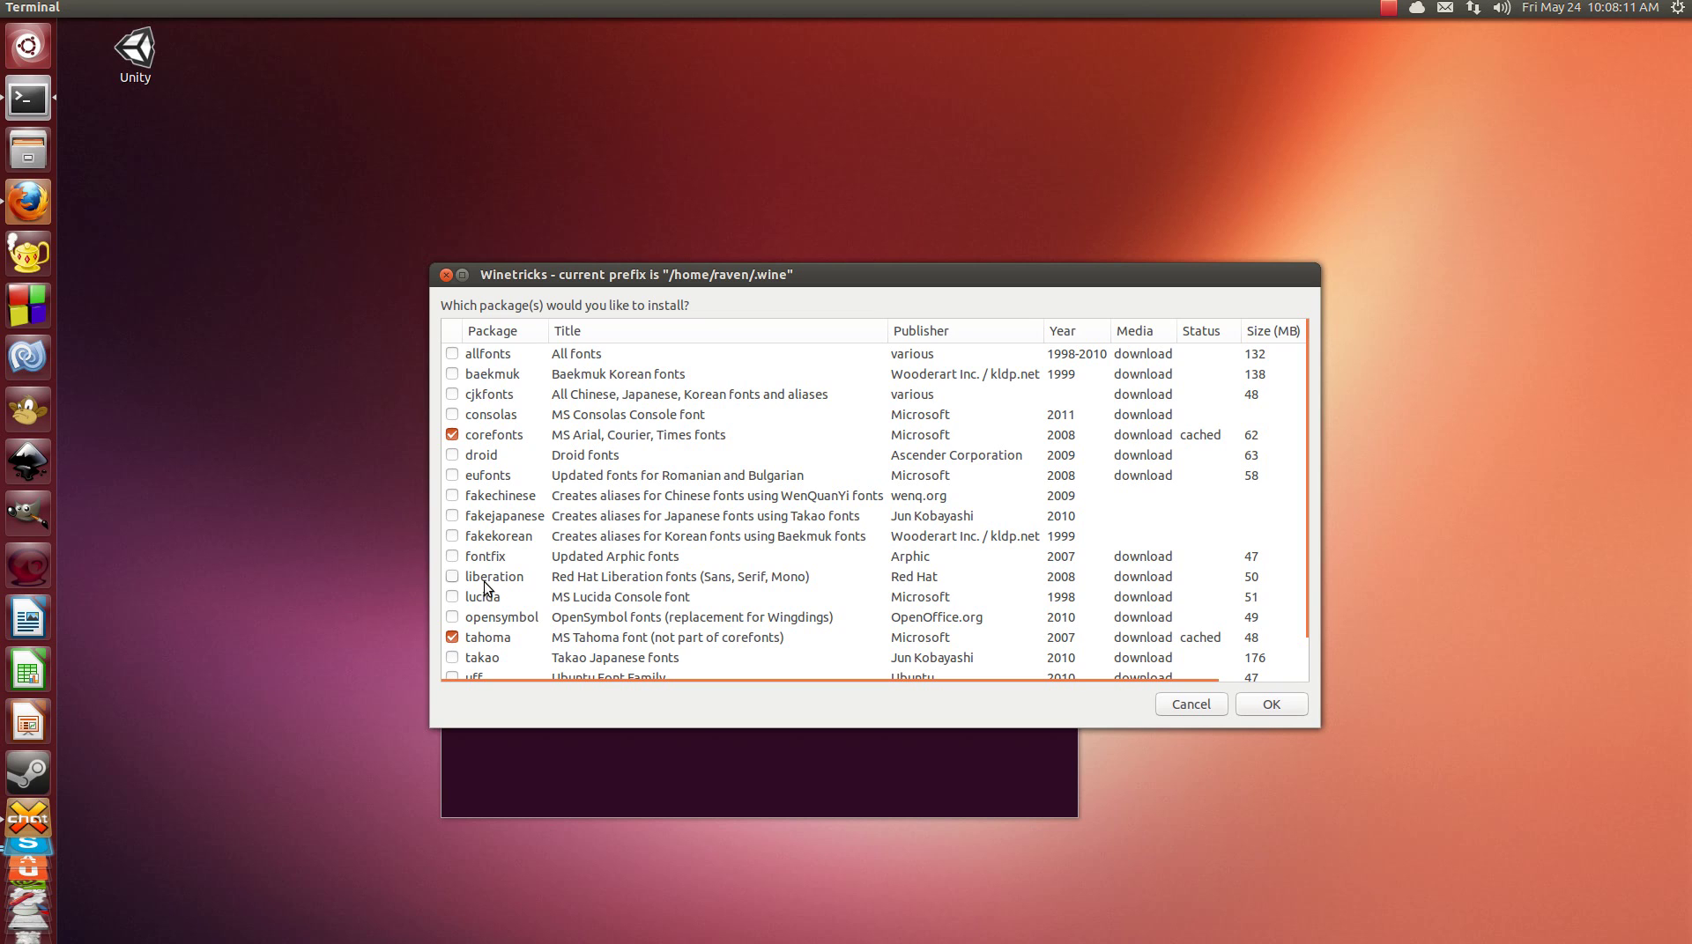
left_click(1188, 711)
Browse the installable Windows DLLs and components down to the Visual C++ libraries, then return without installing any.
left_click(454, 355)
left_click(1278, 709)
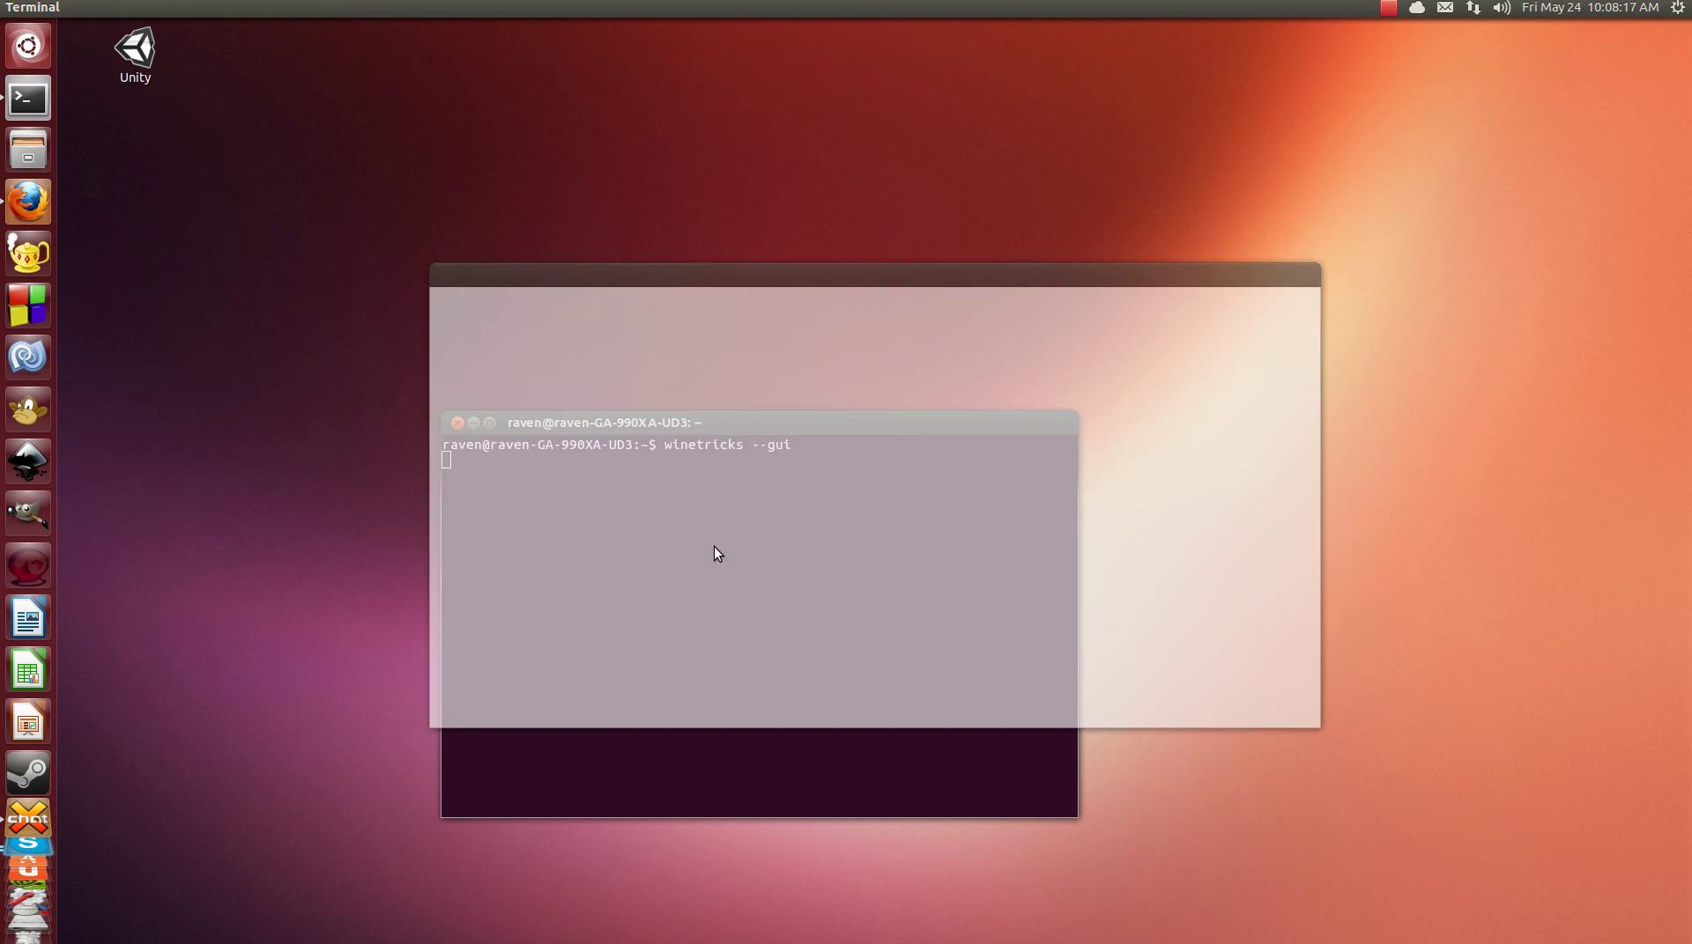
scroll(713, 547, "down", 20)
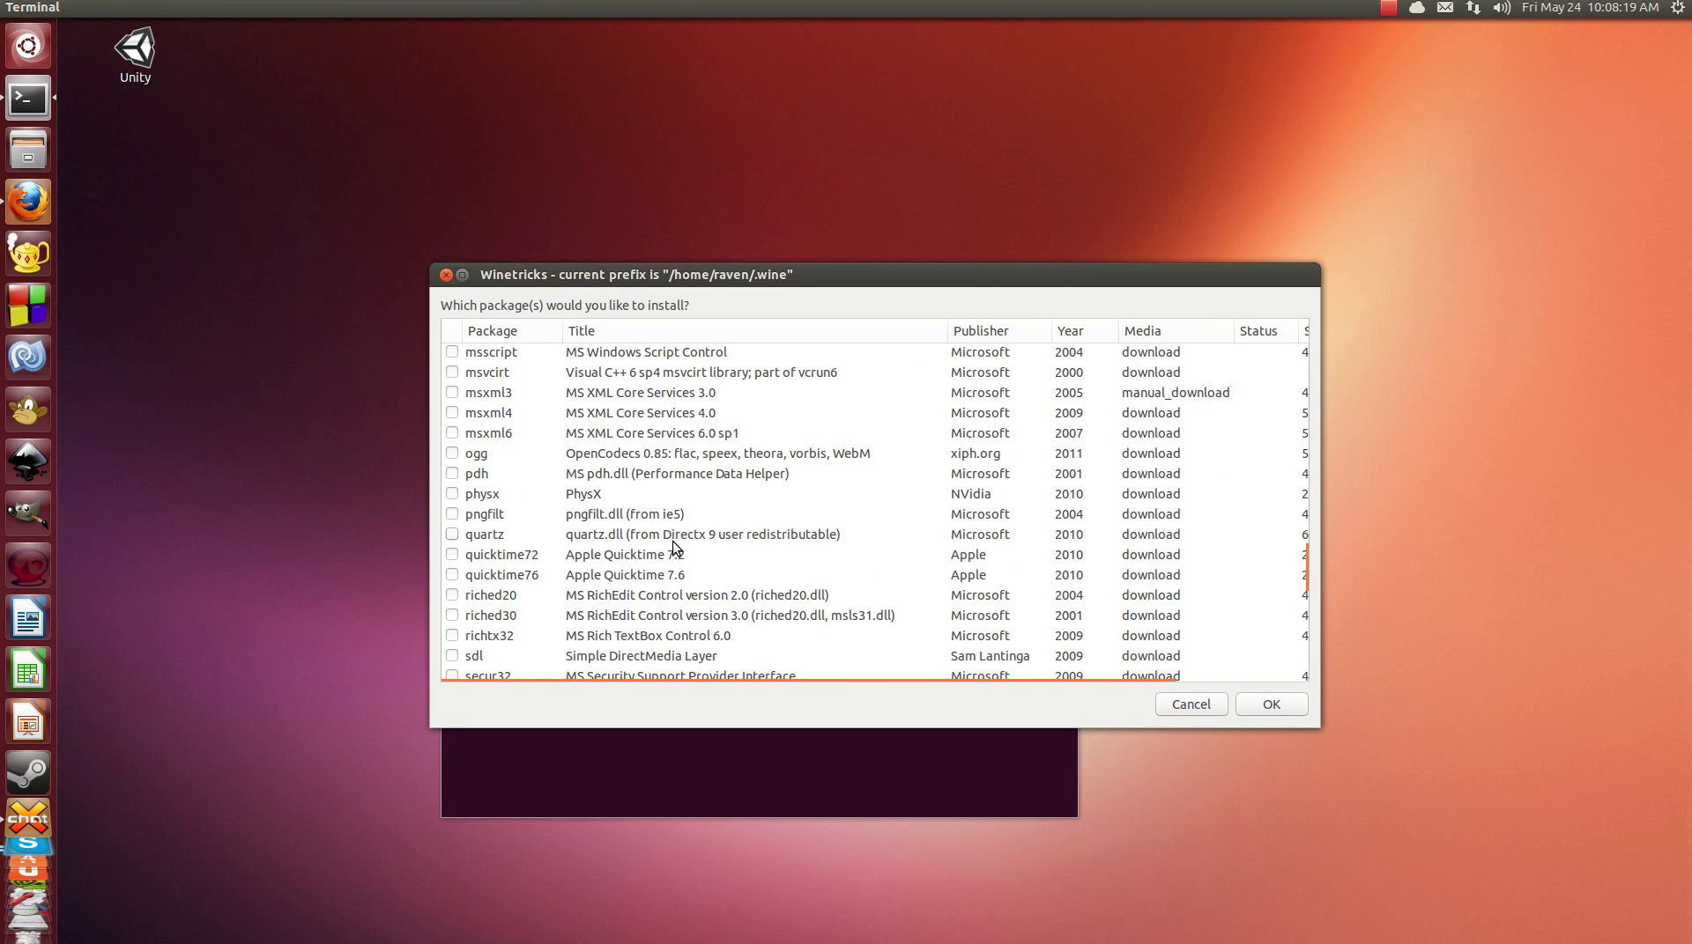
scroll(672, 545, "down", 5)
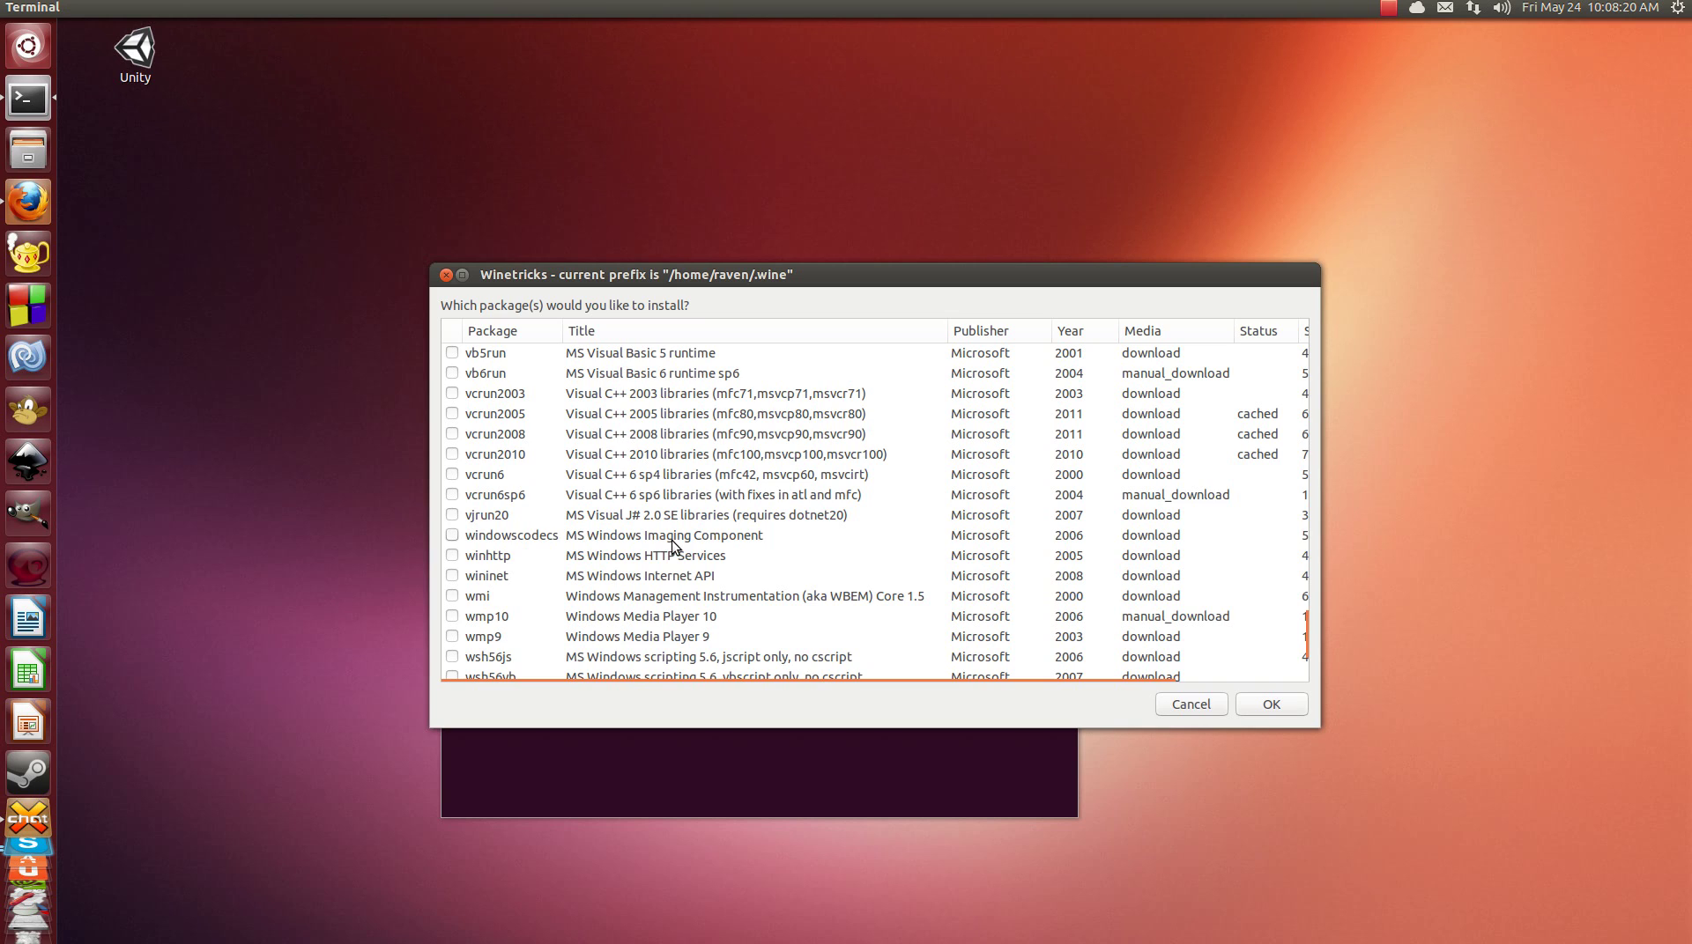
left_click(1200, 712)
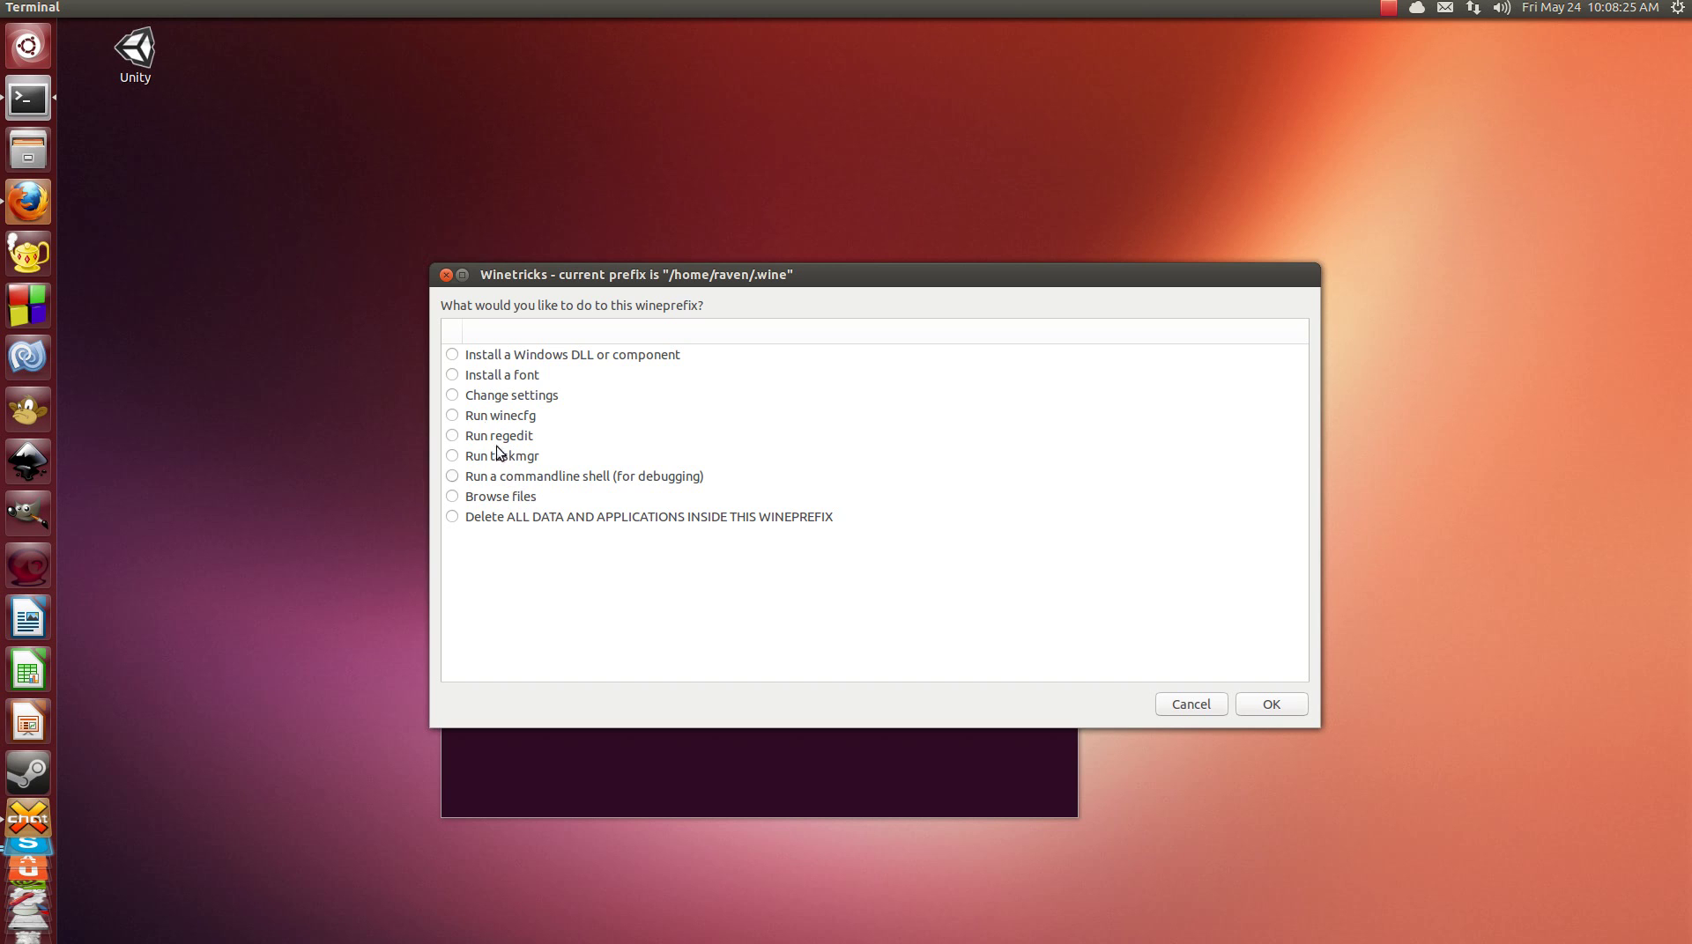
Review the settings that can be changed for the wineprefix, then return without changing any.
left_click(453, 398)
left_click(1260, 704)
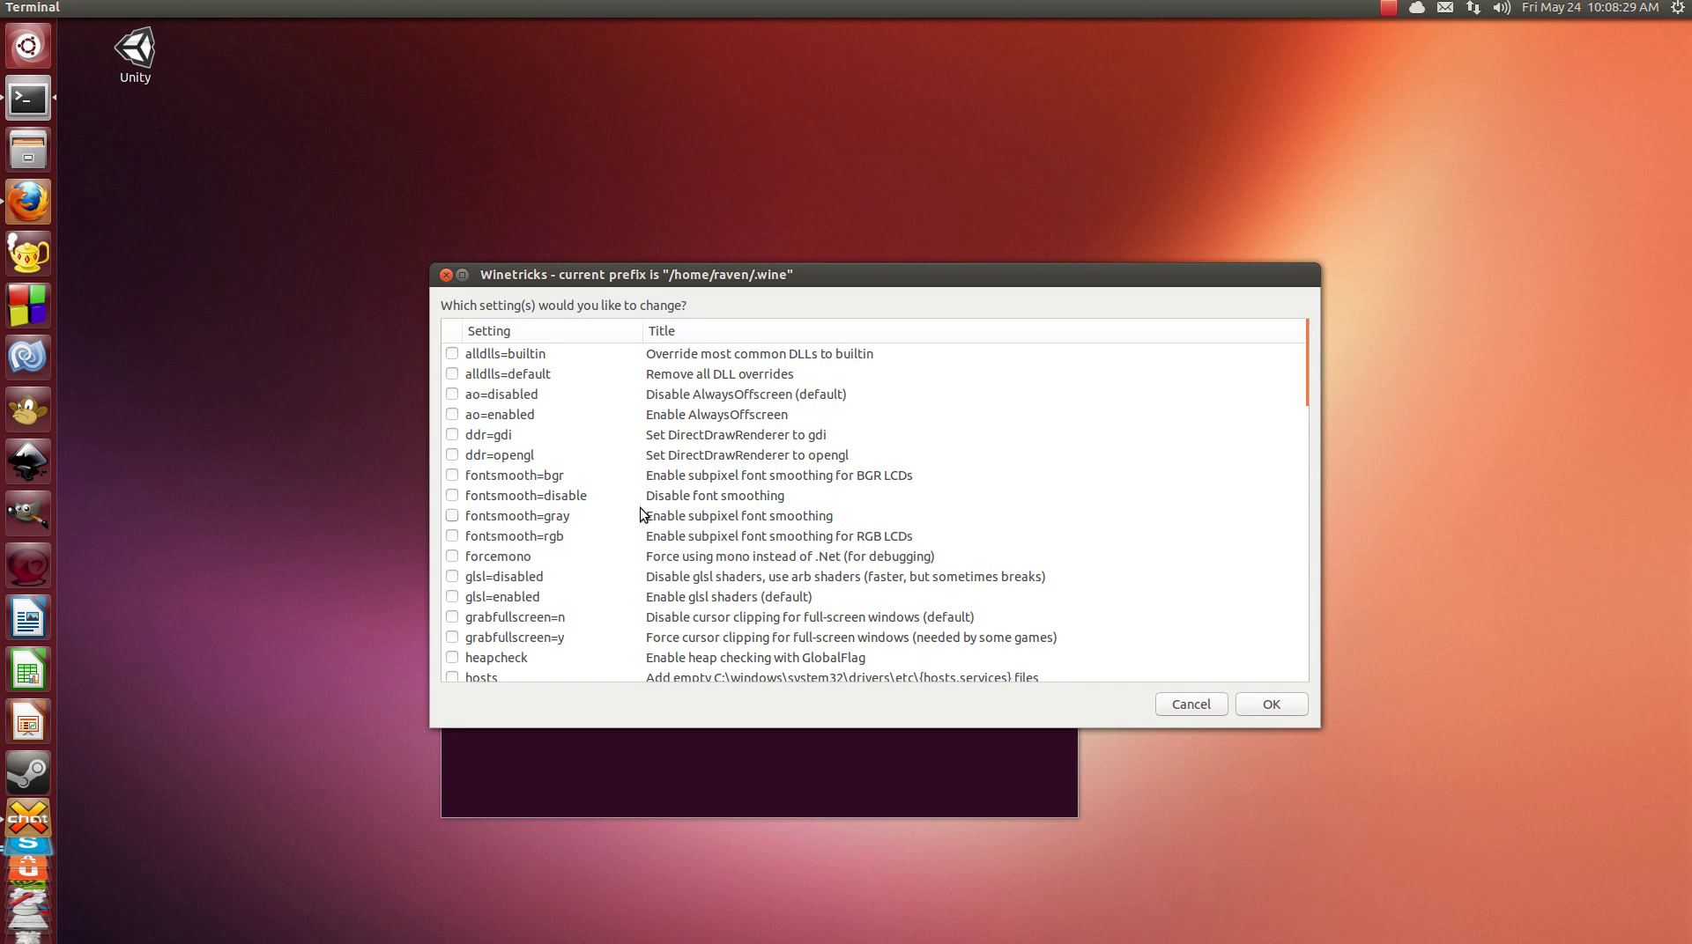
scroll(644, 515, "down", 6)
scroll(643, 516, "up", 2)
scroll(643, 514, "up", 5)
left_click(1189, 704)
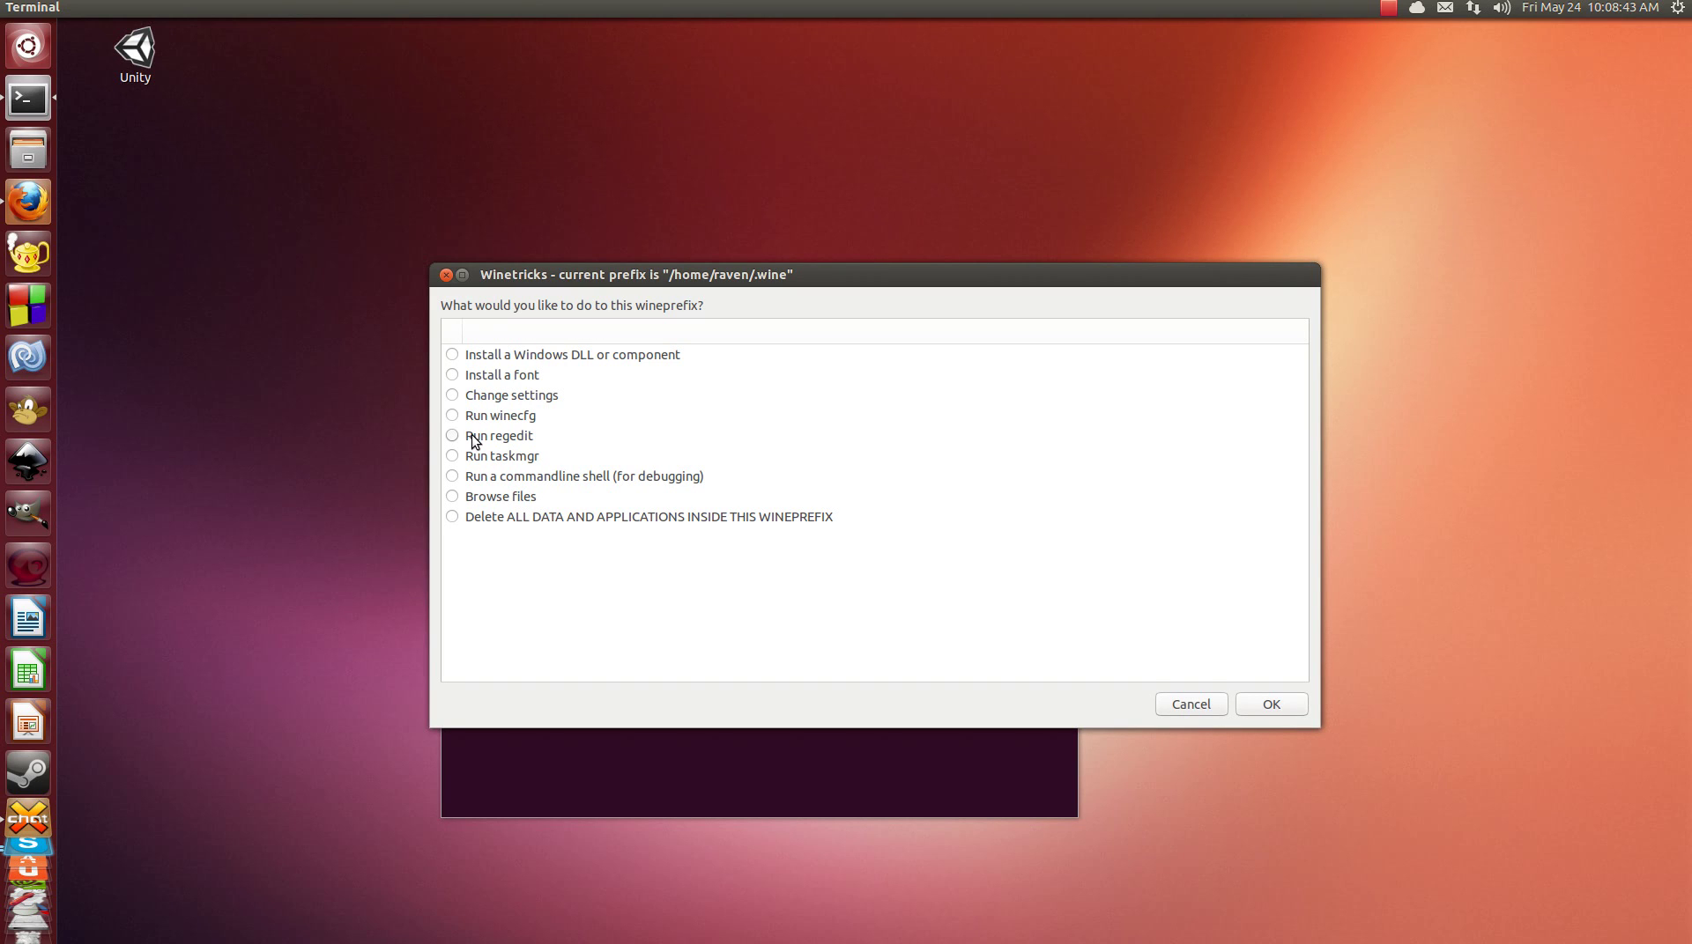
Run regedit on the wineprefix and view the Windows NT CurrentVersion key under HKEY_LOCAL_MACHINE\Software\Microsoft.
left_click(474, 436)
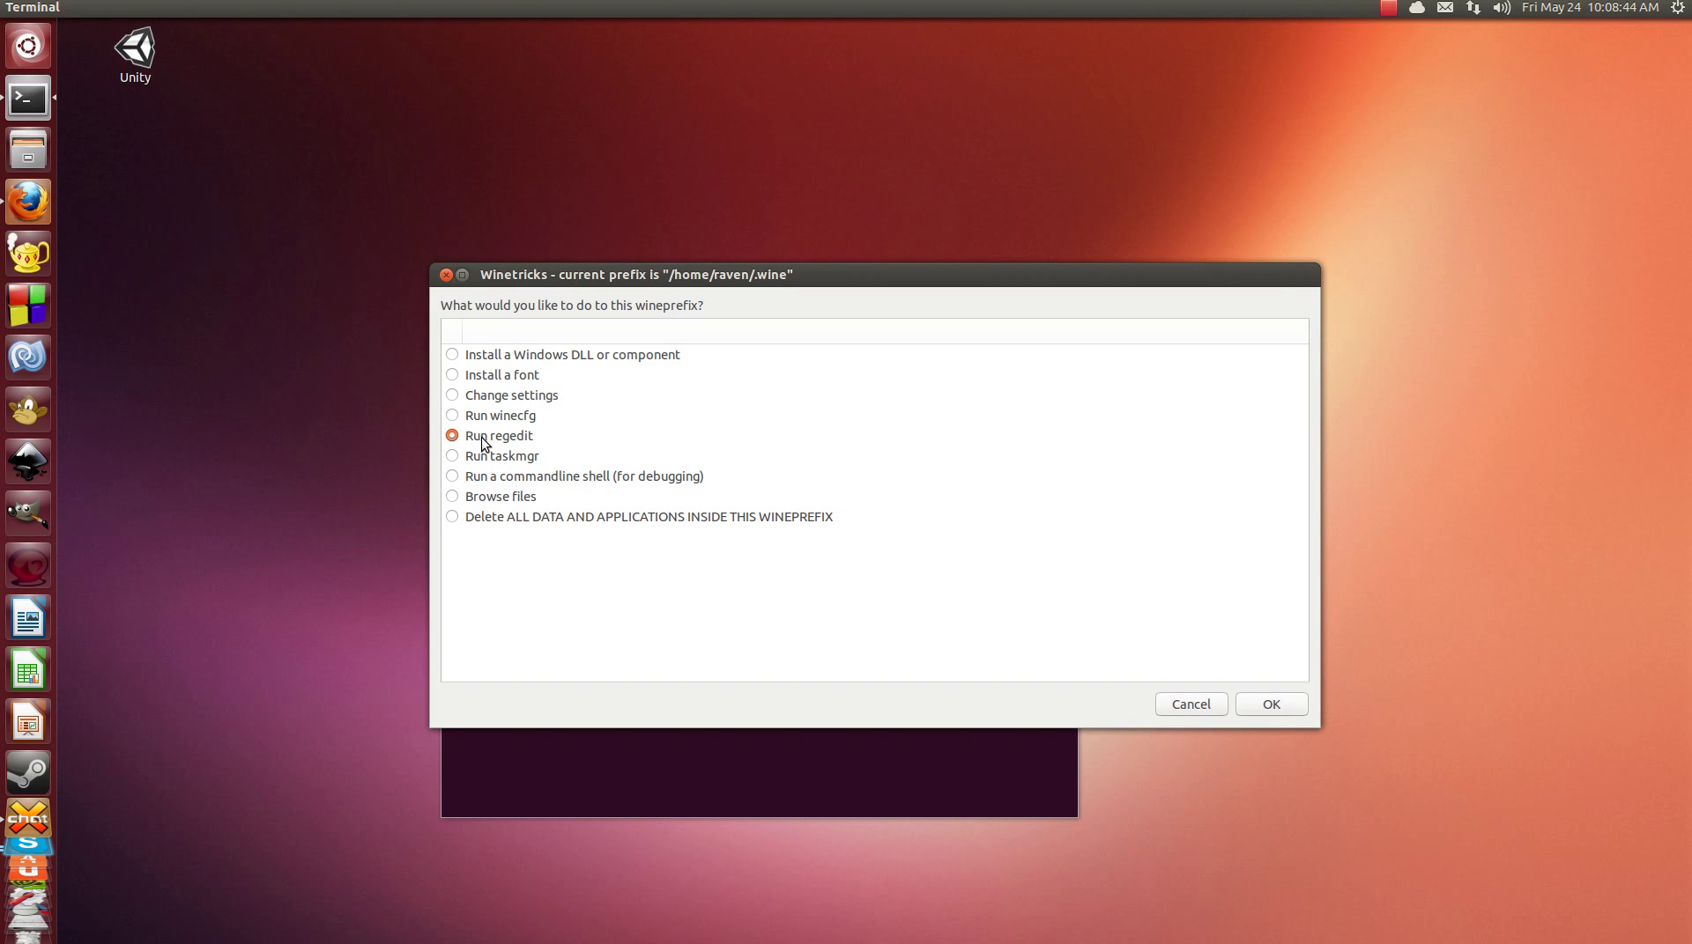
left_click(1239, 702)
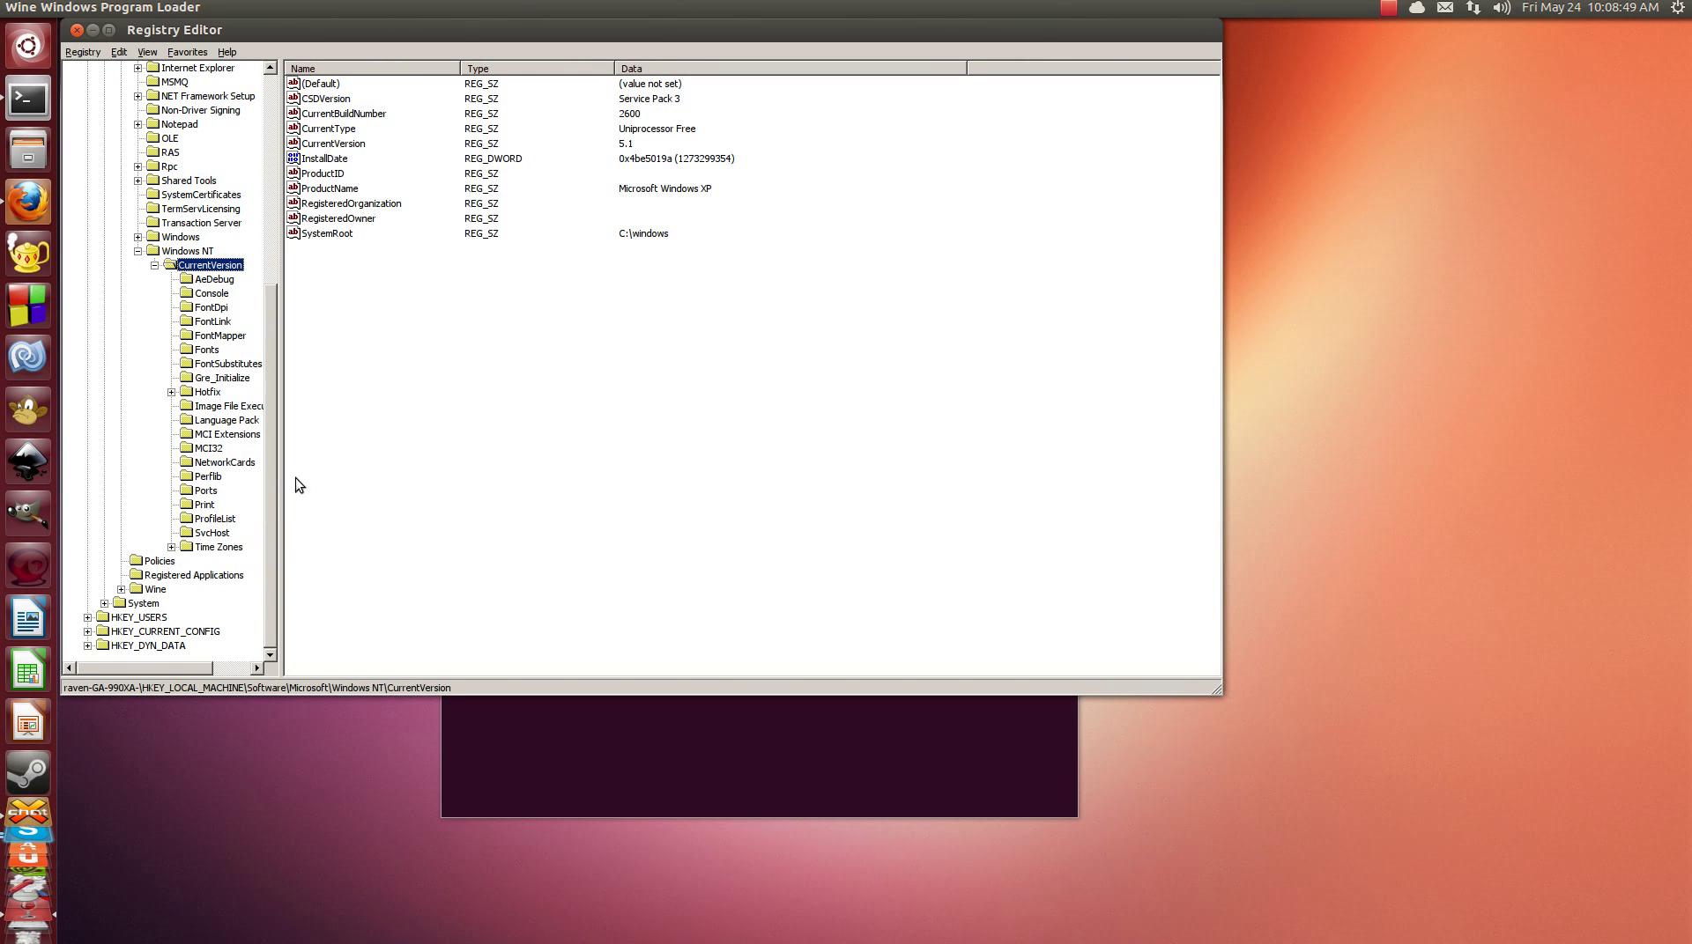
left_click_drag(272, 484, 273, 246)
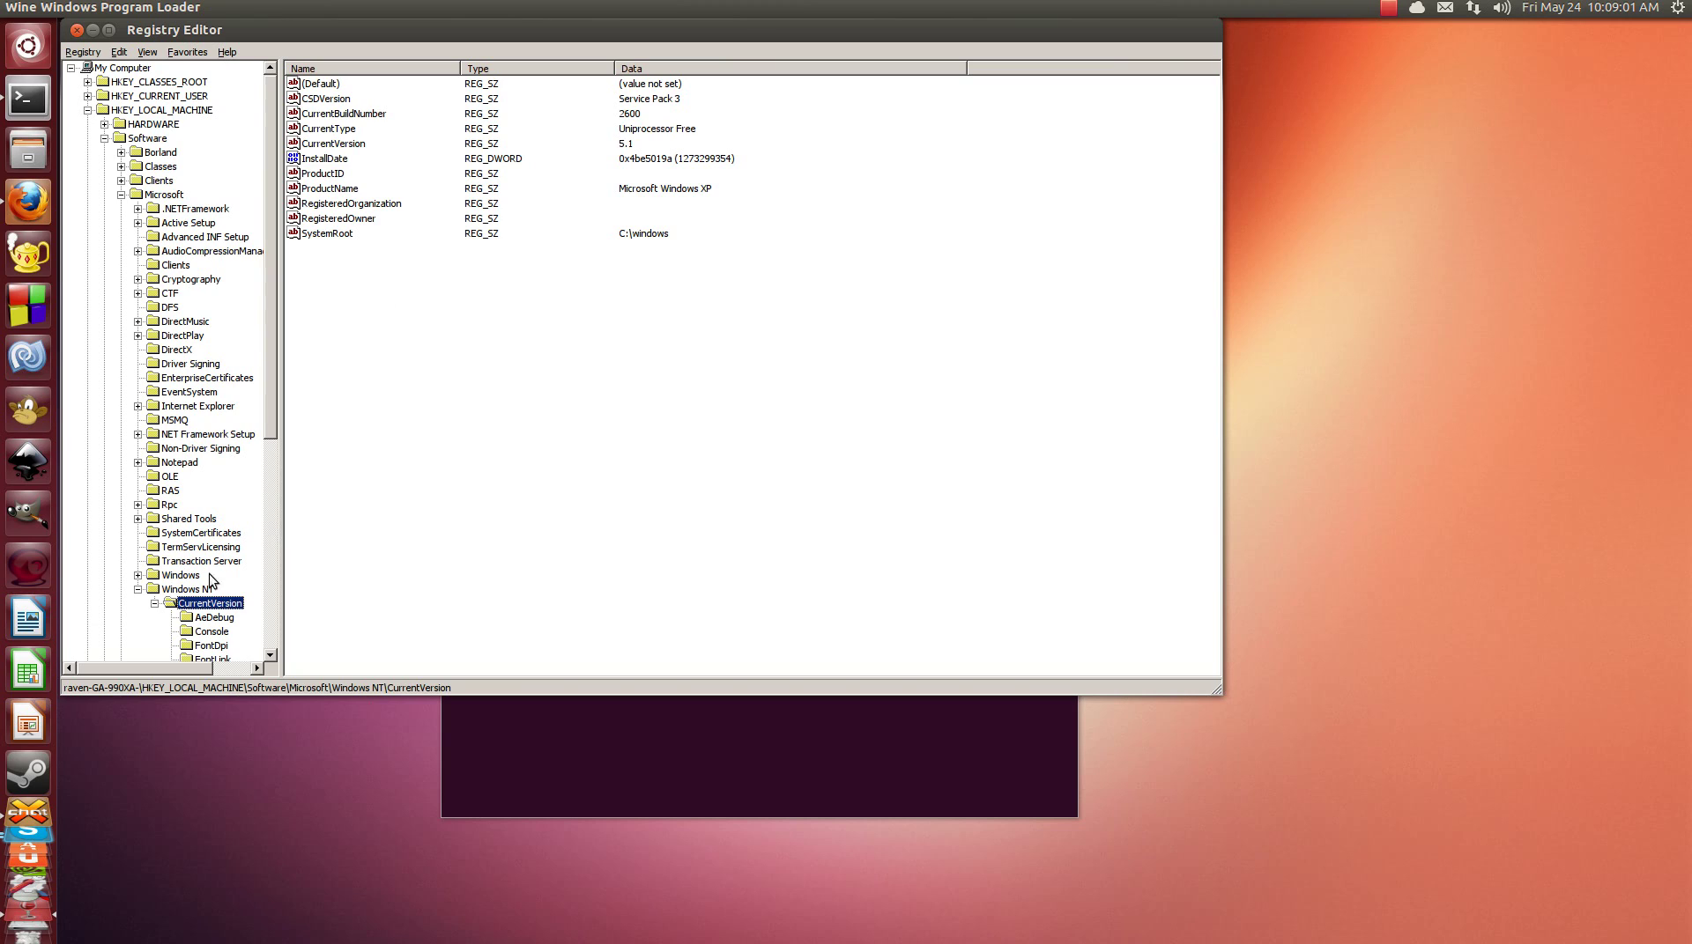
left_click(230, 604)
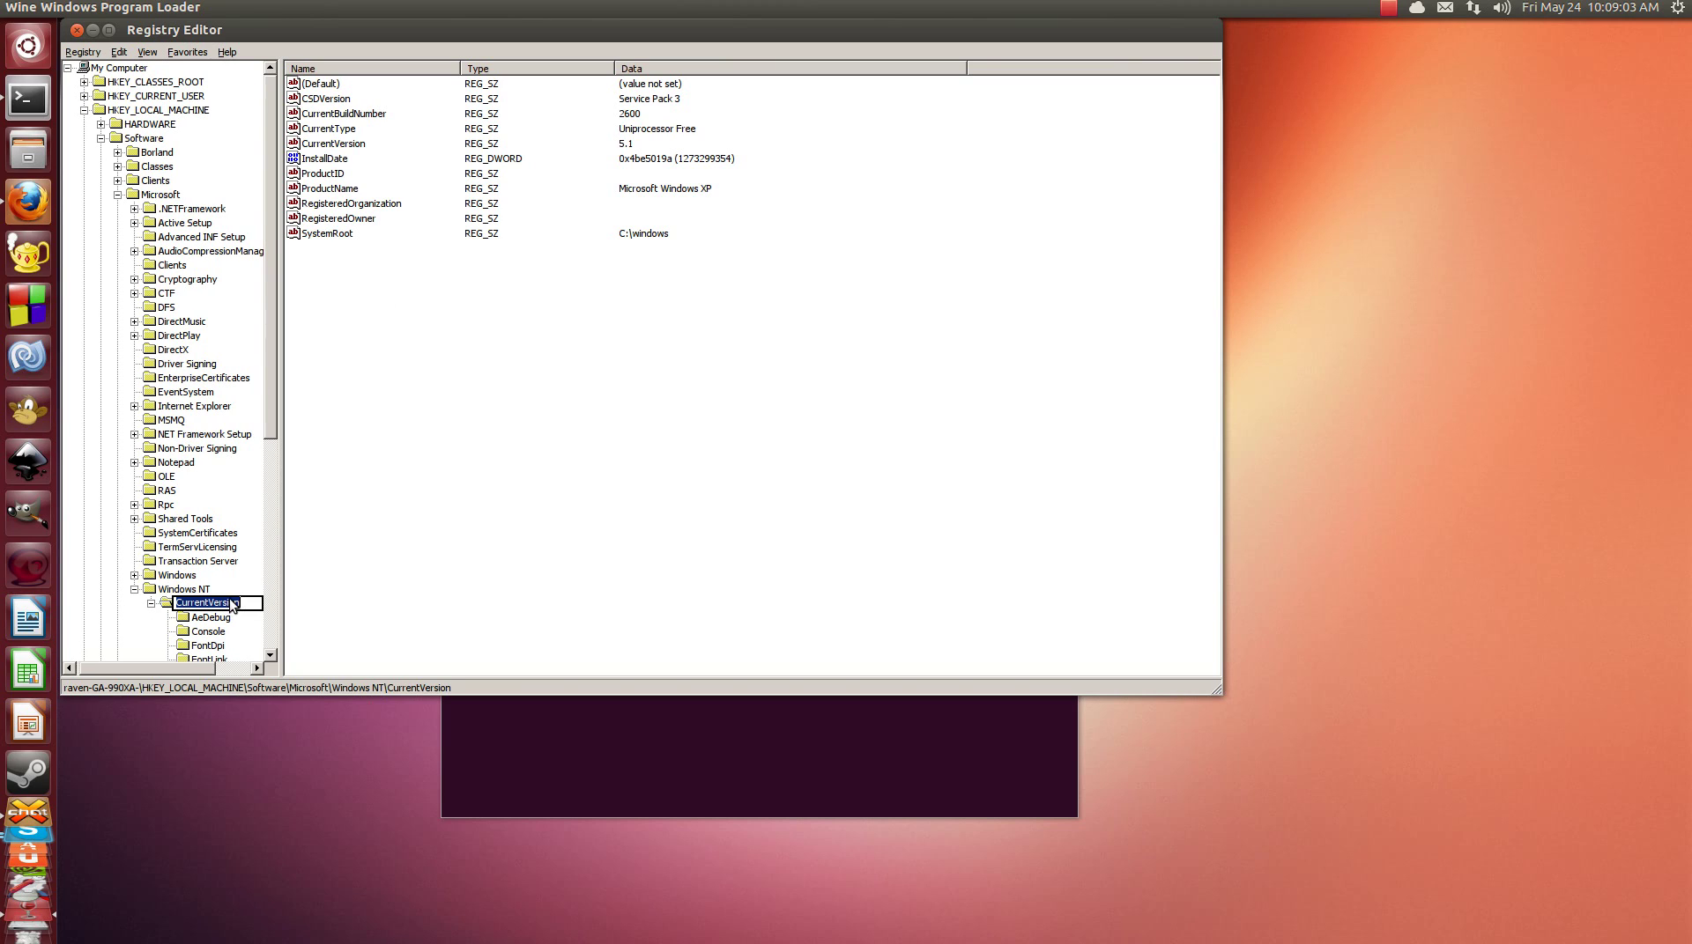
Add a new string value to the CurrentVersion key, keeping its default name.
right_click(352, 280)
left_click(325, 291)
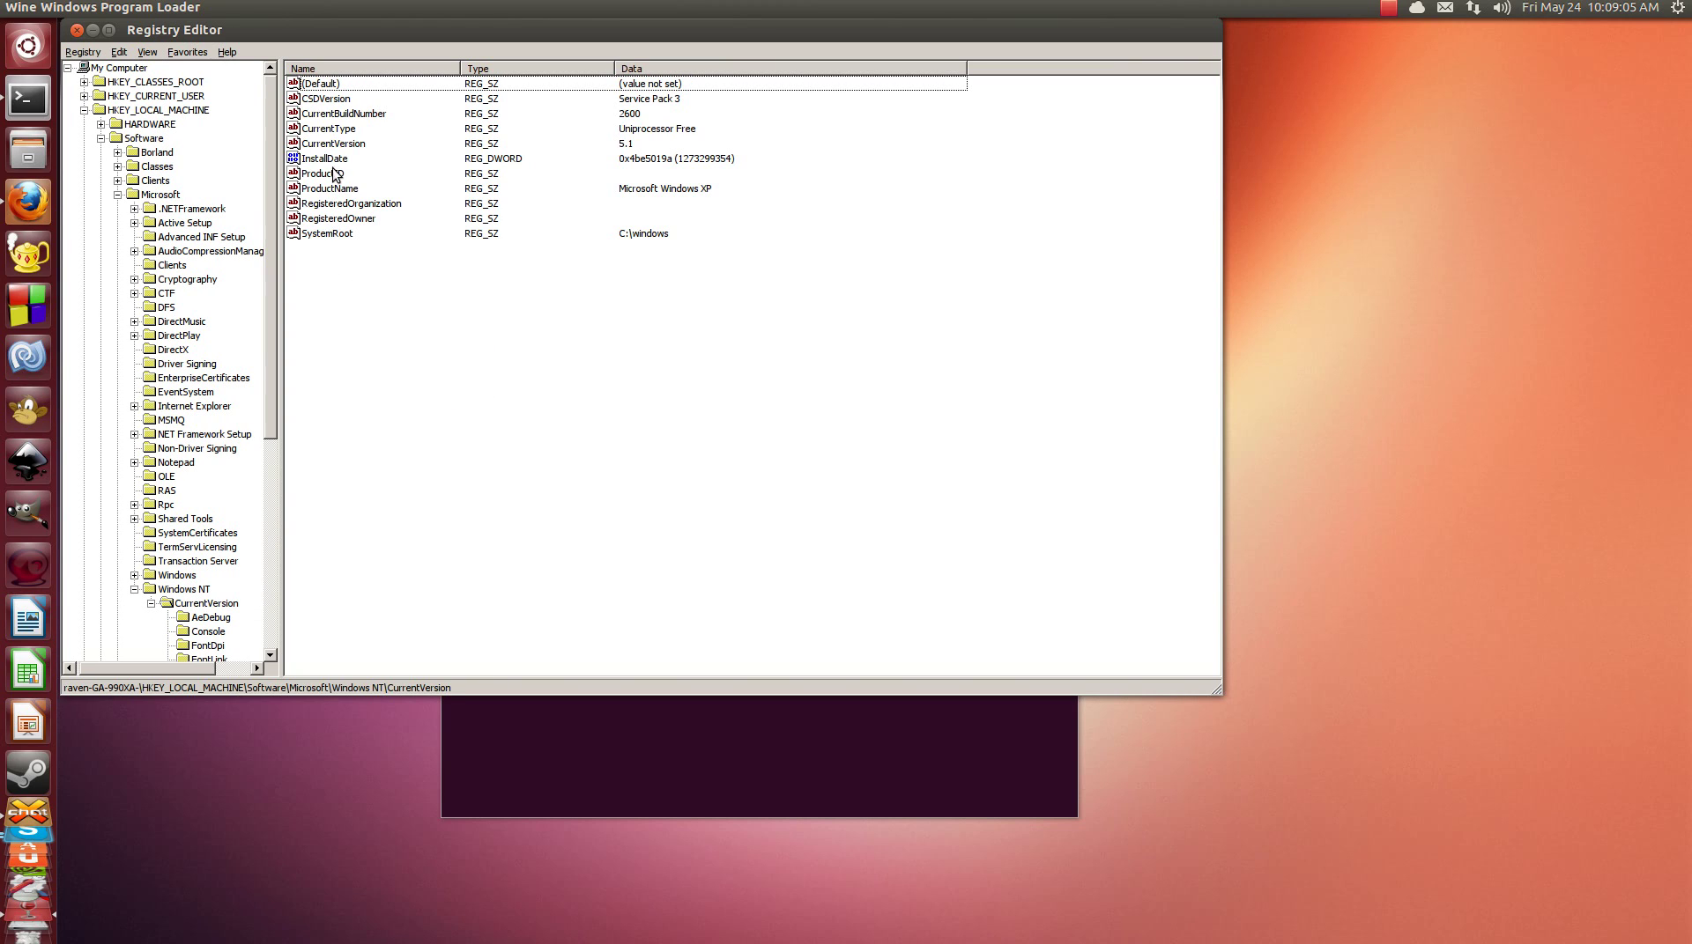
right_click(431, 411)
mouse_move(456, 425)
left_click(615, 441)
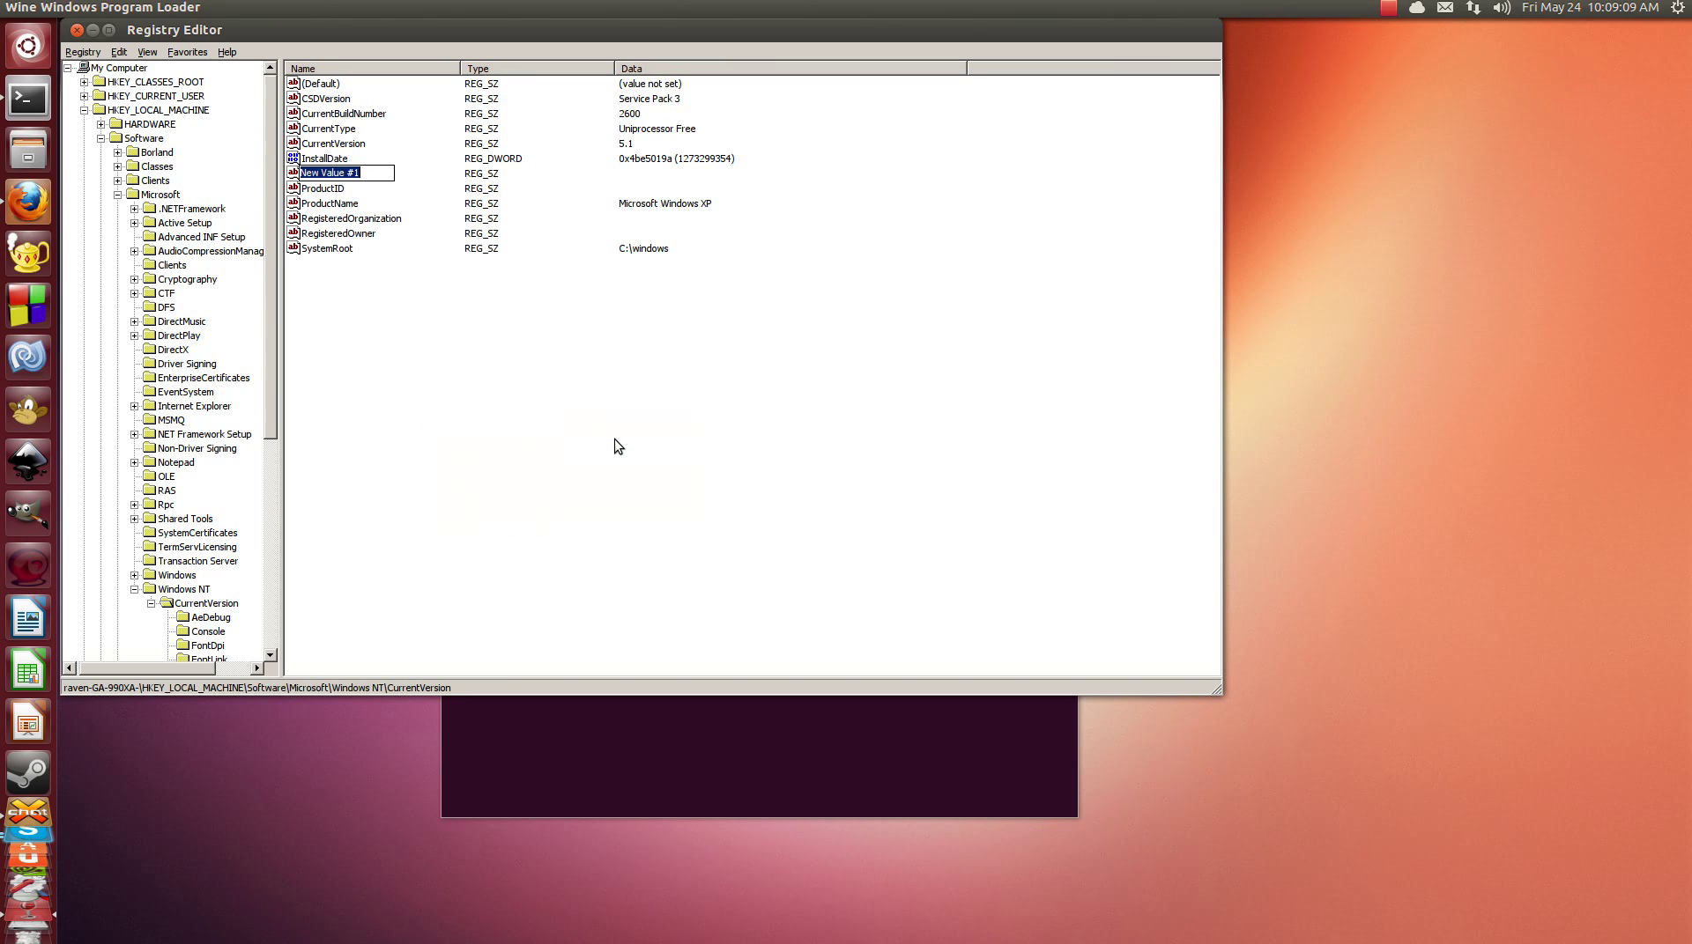
key("Return")
Delete the newly added string value from the CurrentVersion key.
right_click(340, 173)
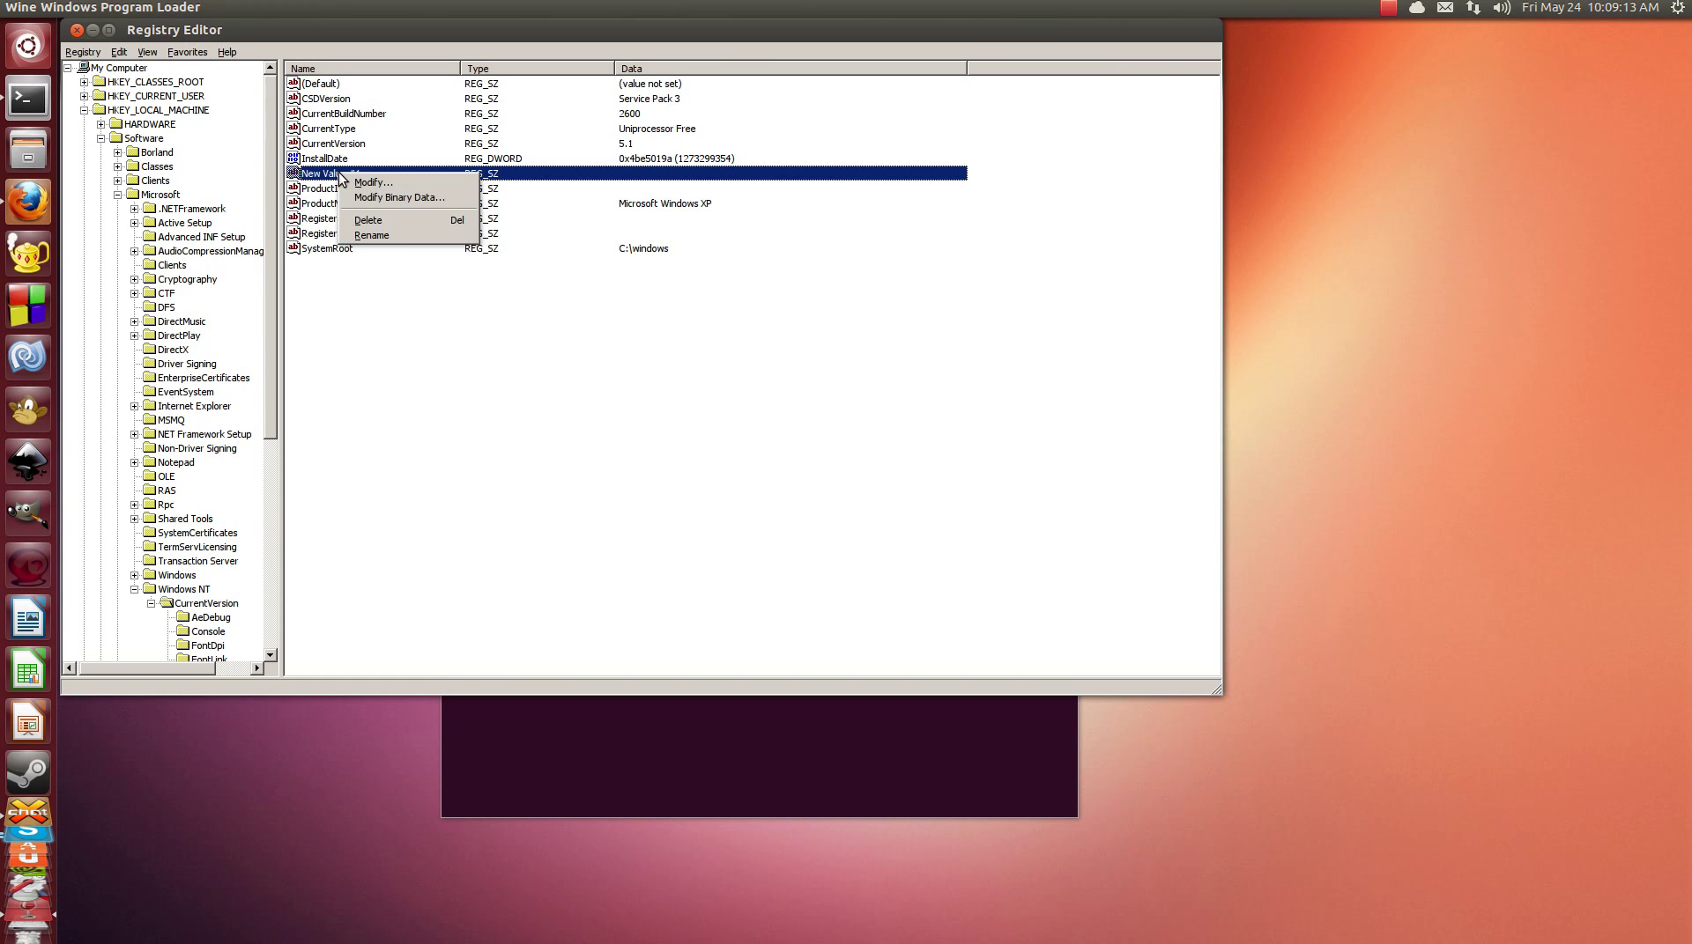
left_click(401, 227)
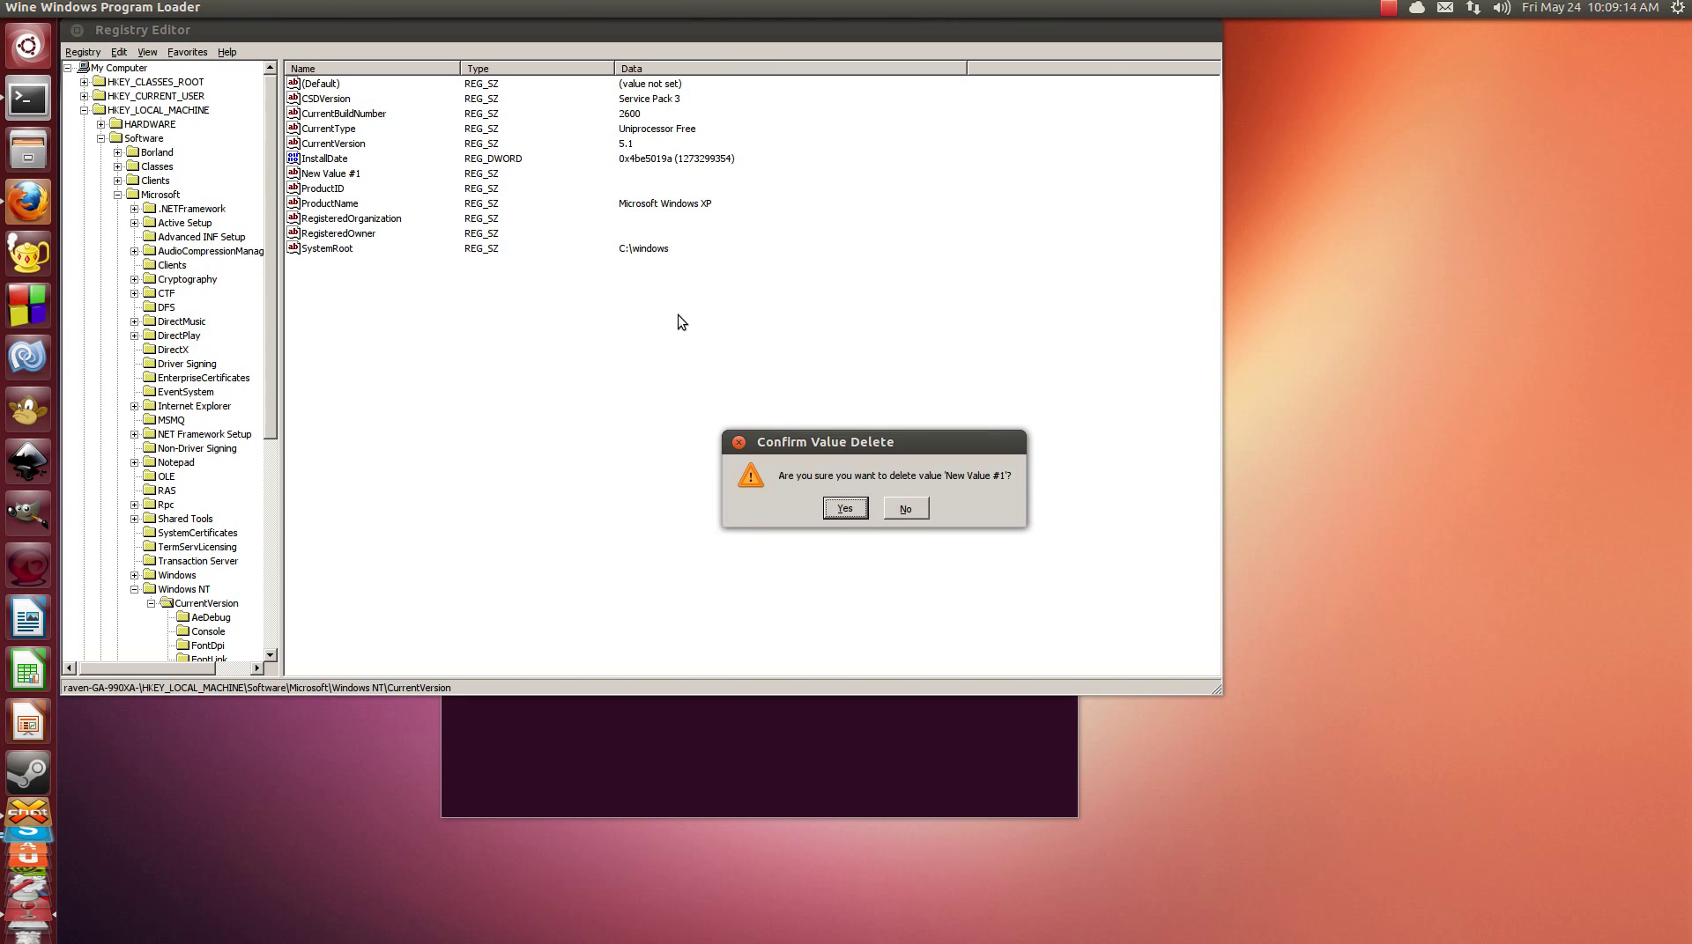
left_click(844, 510)
left_click(360, 174)
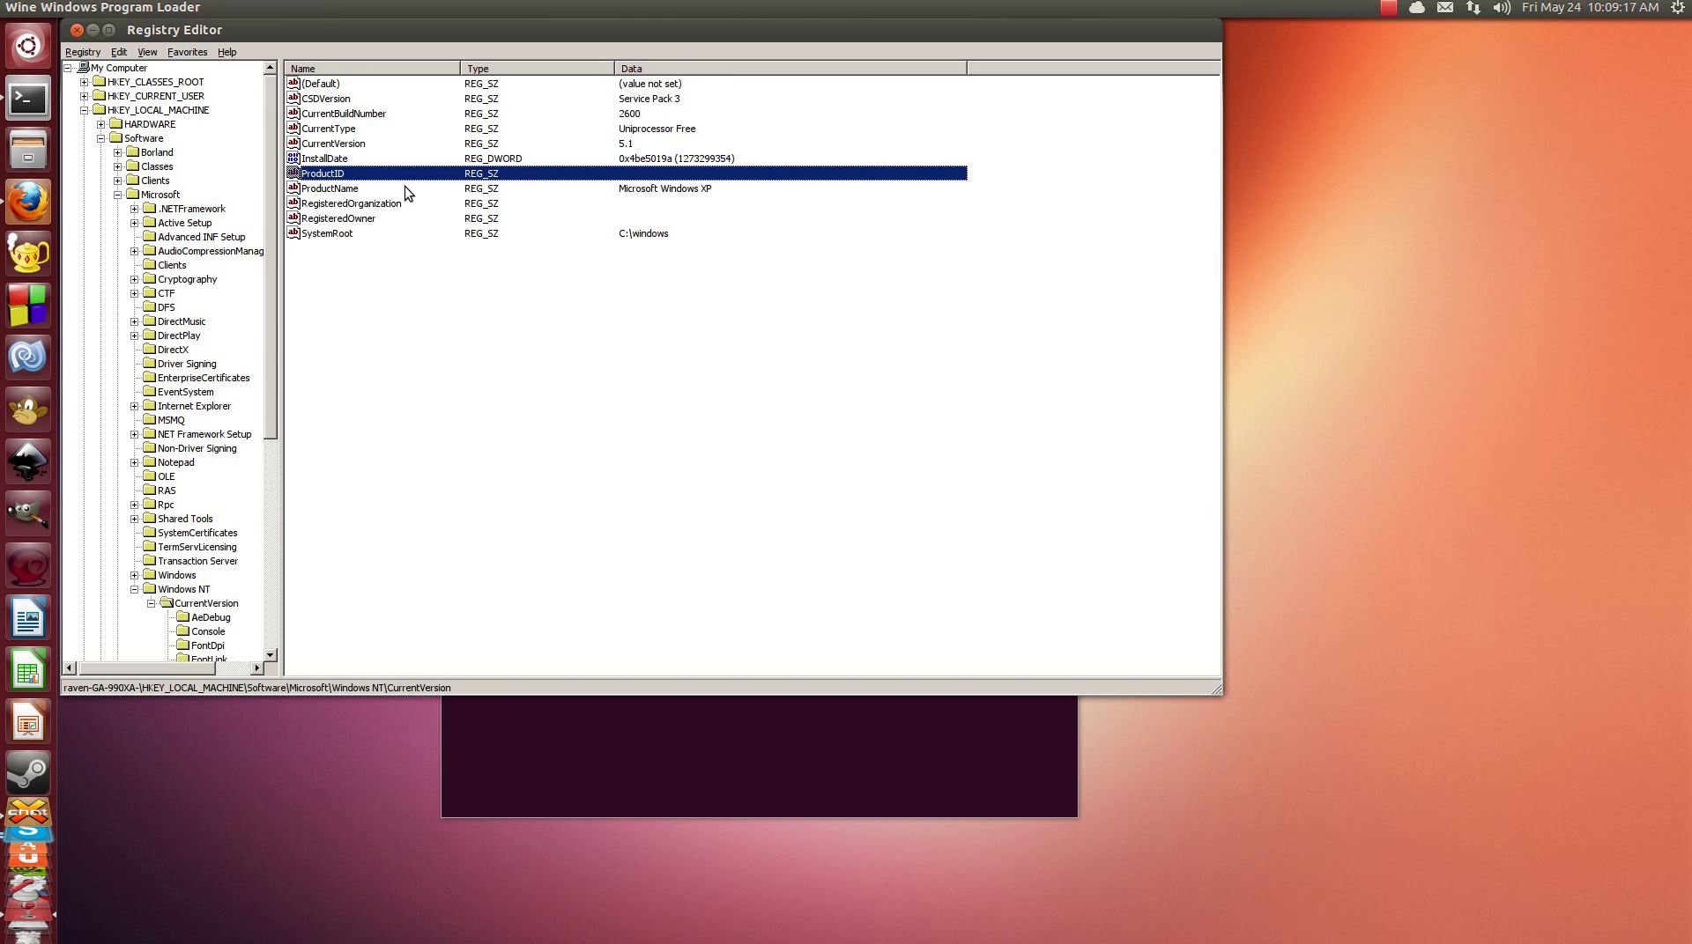
Close the Registry Editor and exit Winetricks back to the terminal prompt.
left_click(77, 30)
left_click(444, 274)
left_click(446, 275)
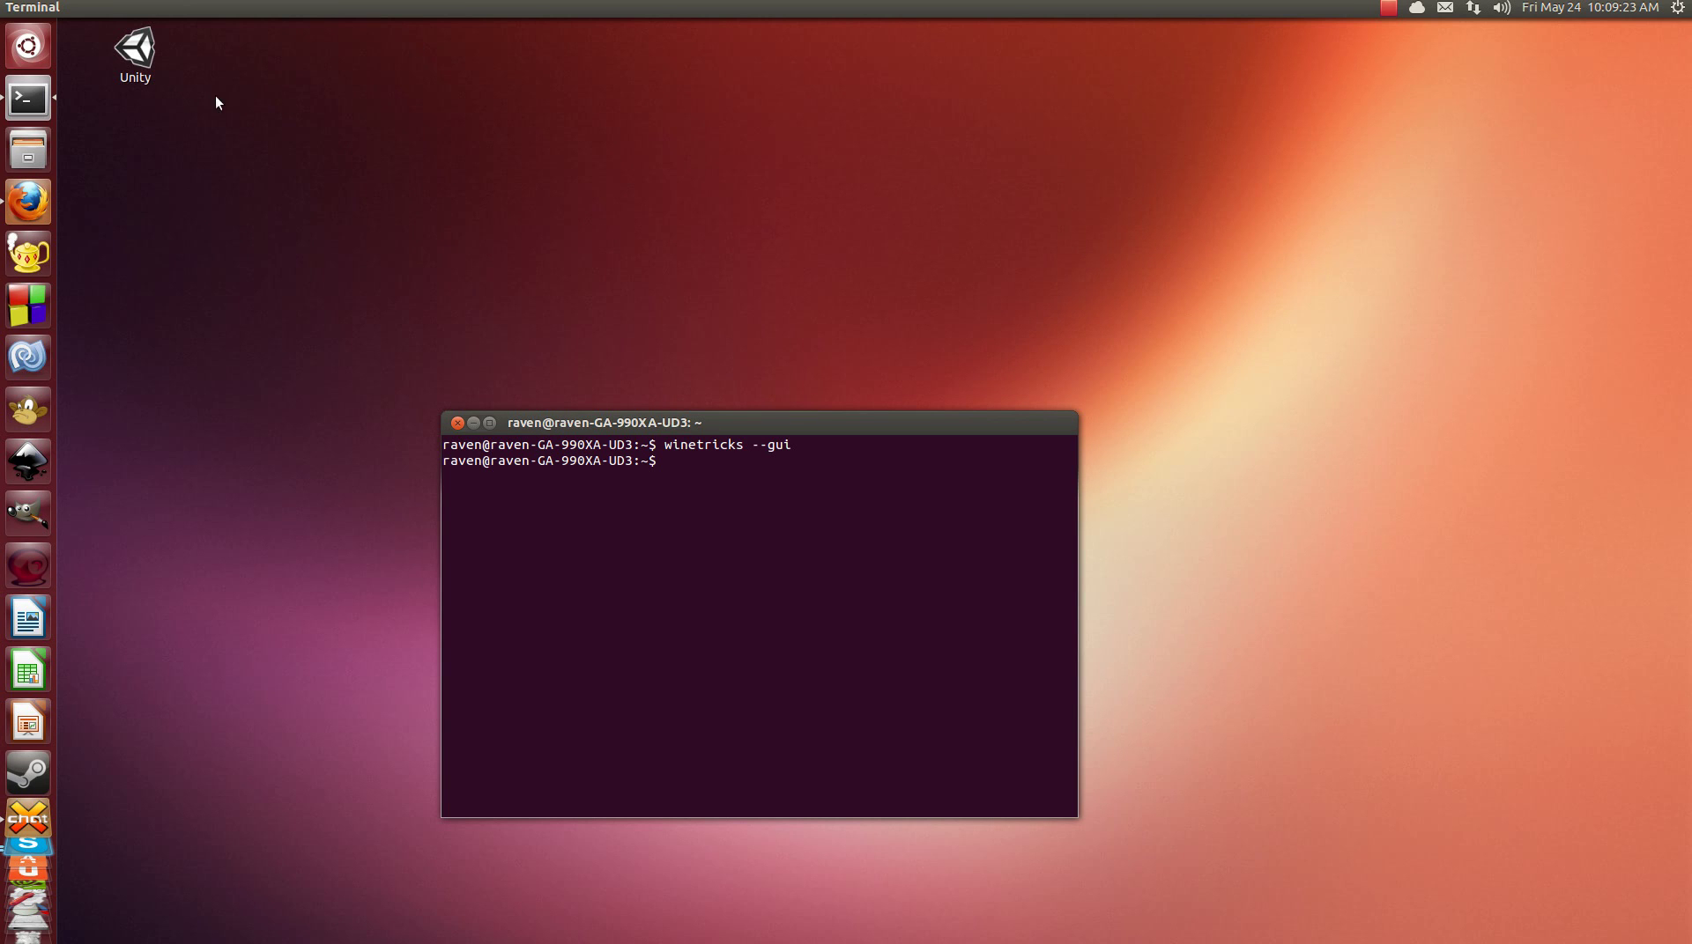
Switch to Unity using its desktop shortcut, and dismiss the welcome window with Show at Startup turned off.
right_click(152, 54)
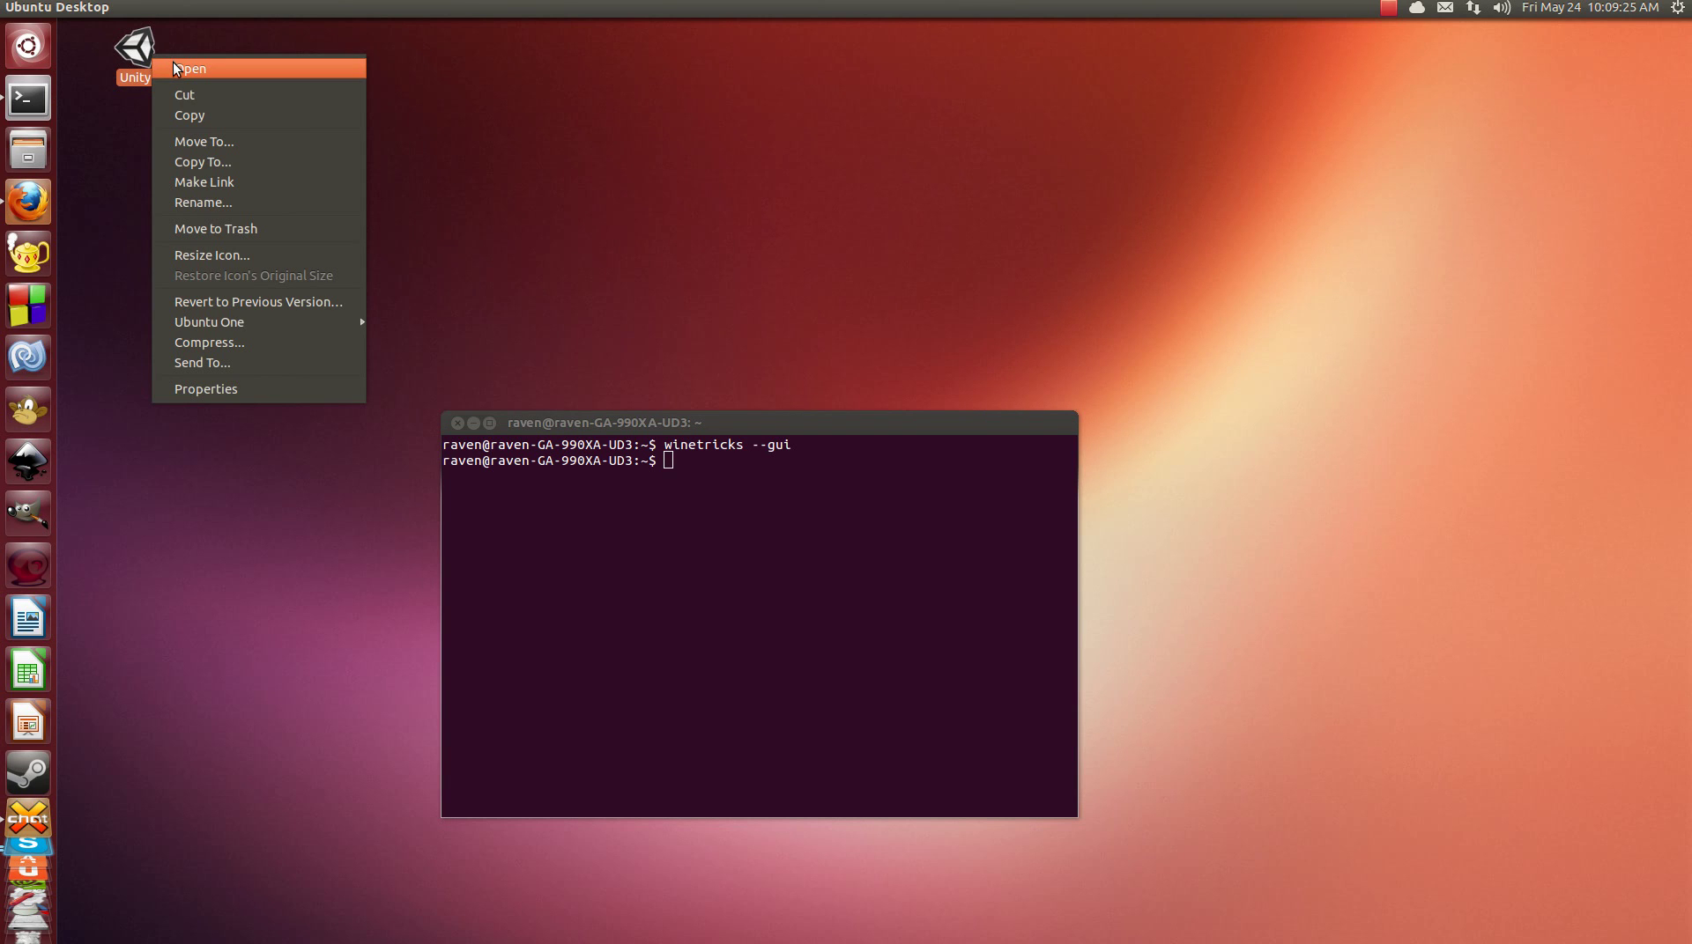
left_click(174, 65)
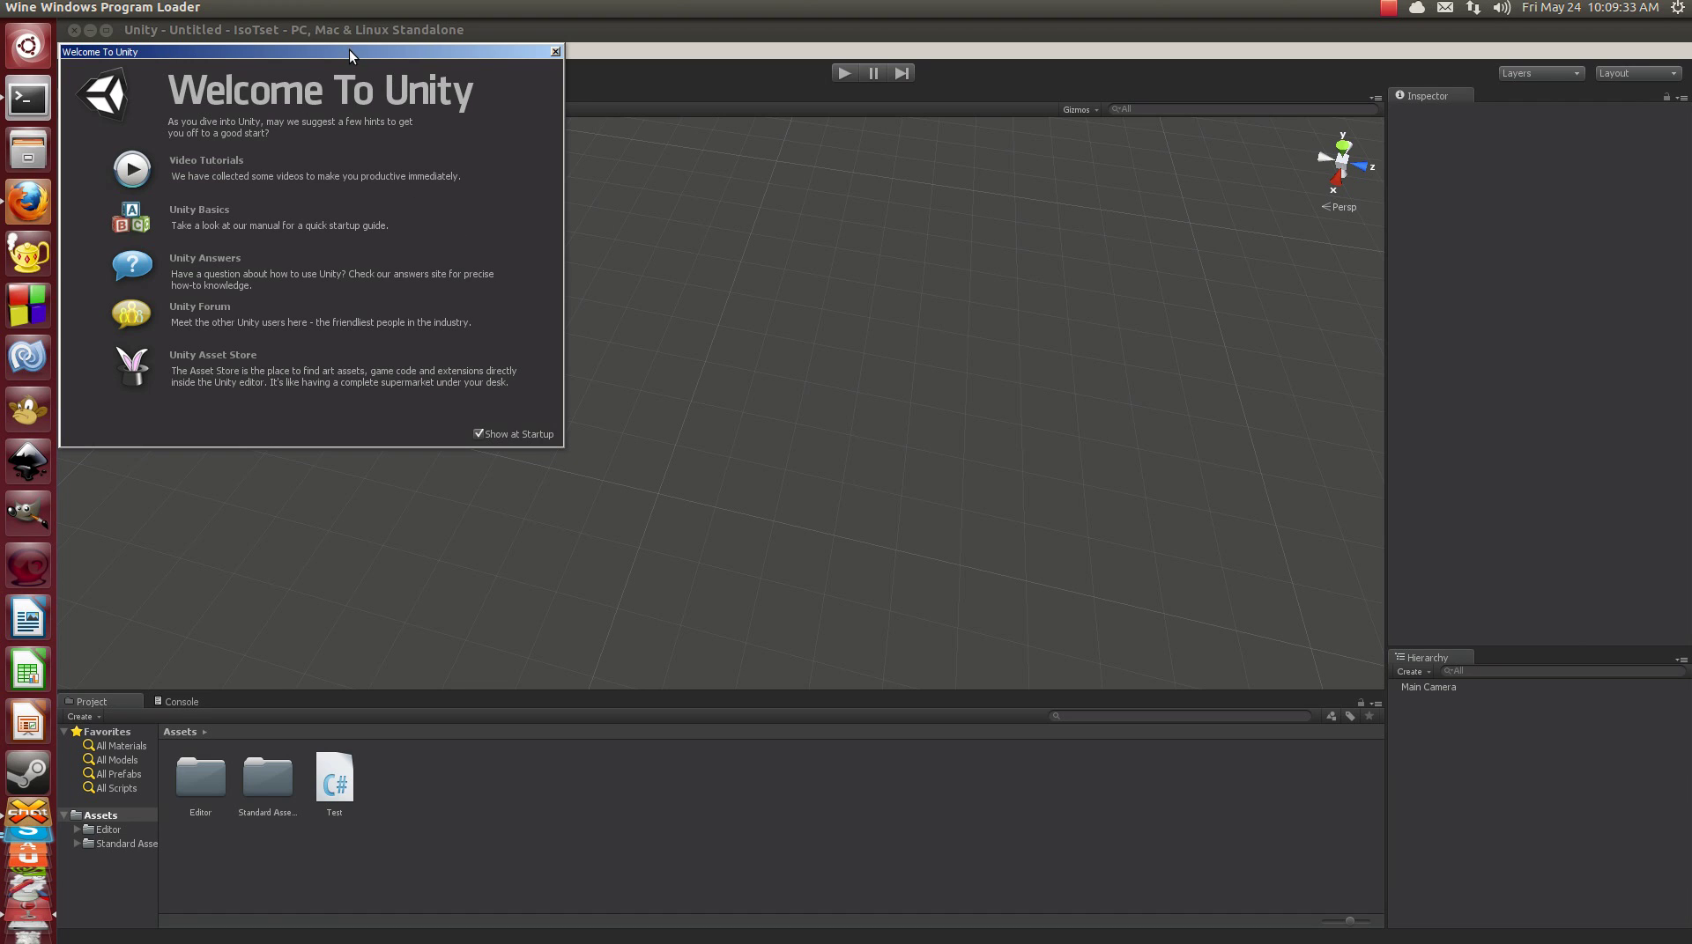
left_click_drag(349, 49, 768, 173)
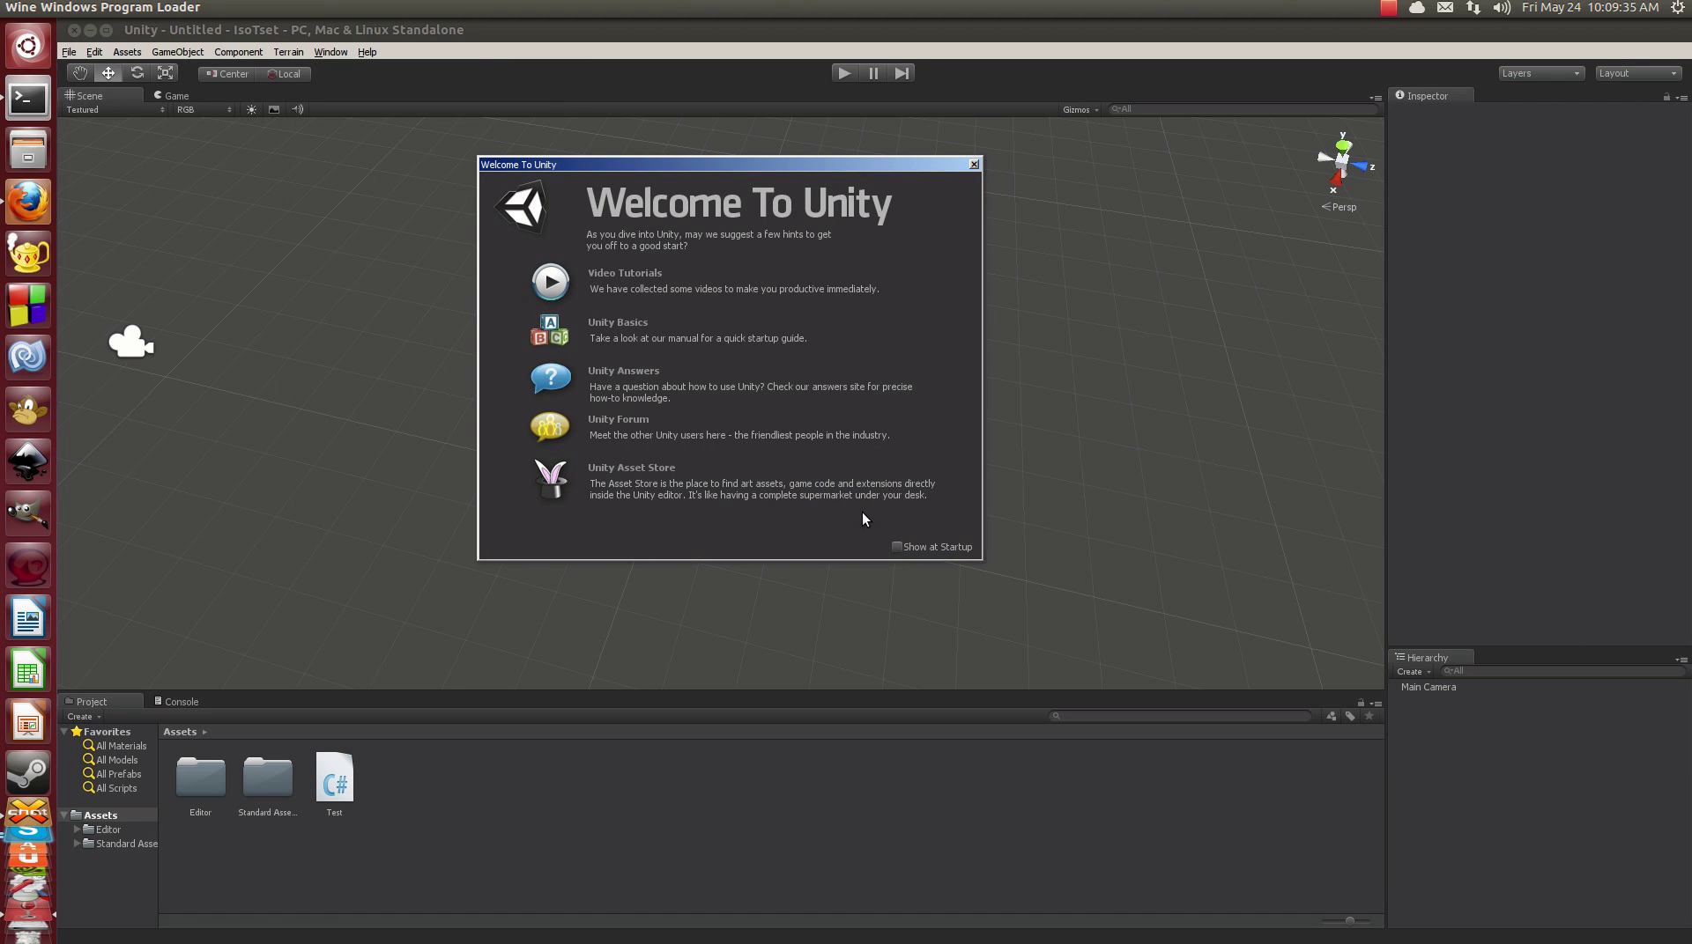
left_click(973, 165)
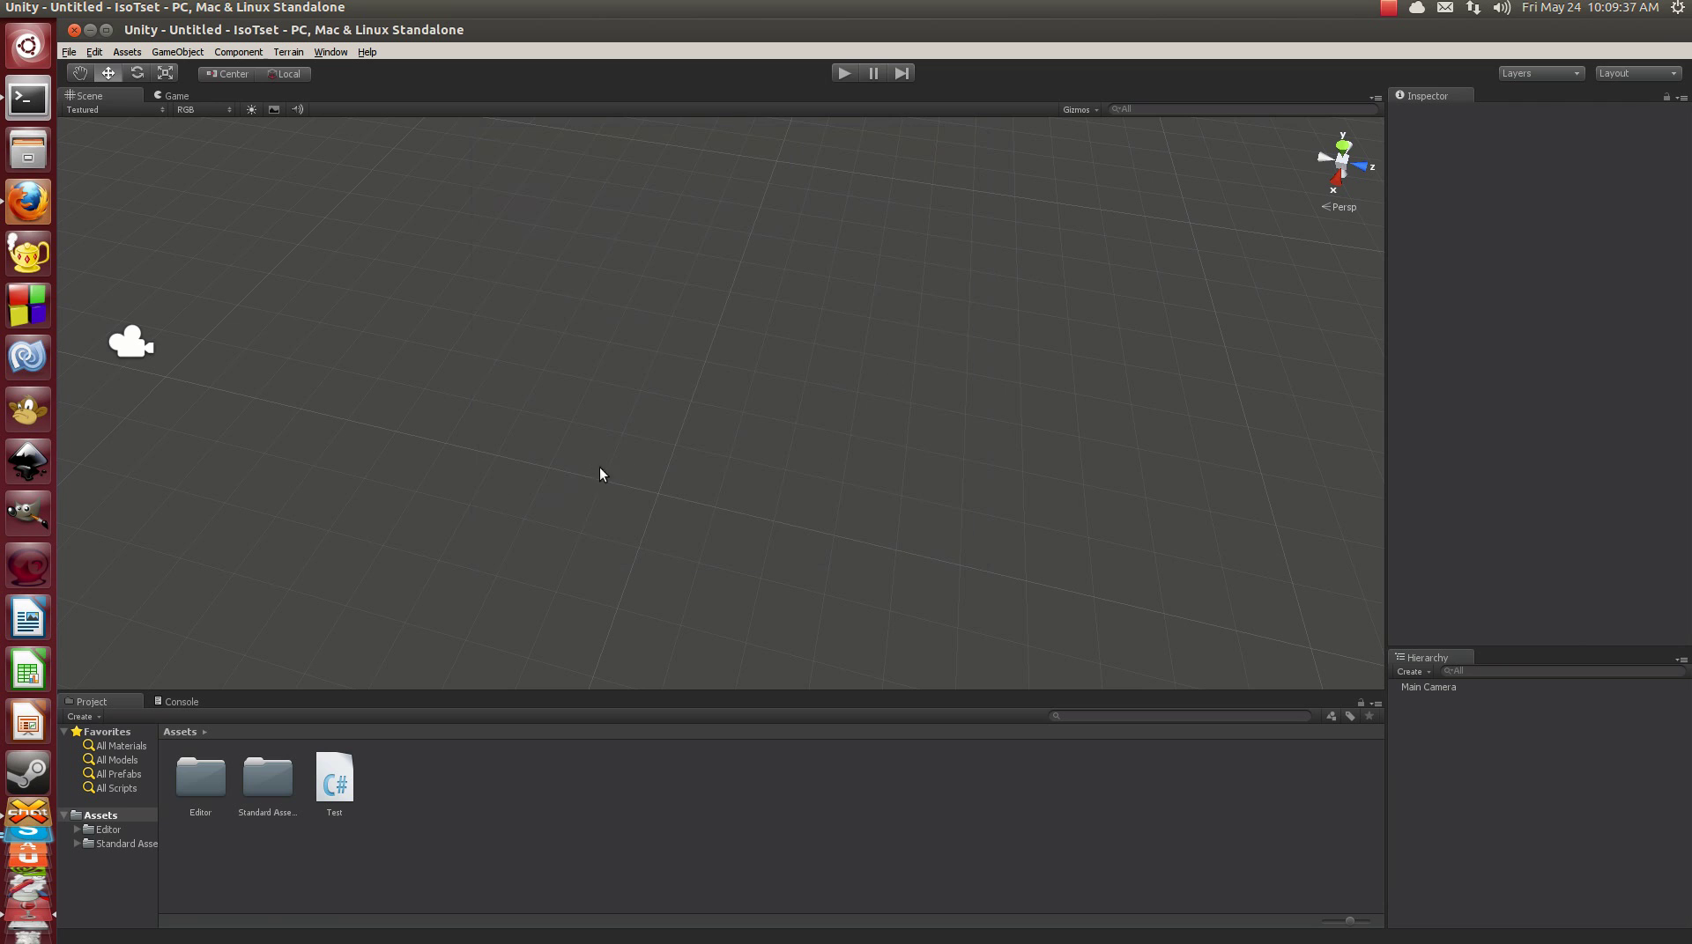
Create a new terrain in the untitled scene and frame it in the Scene view.
left_click_drag(625, 458, 441, 212)
left_click(306, 55)
left_click(309, 69)
left_click_drag(574, 525, 431, 408)
key("f")
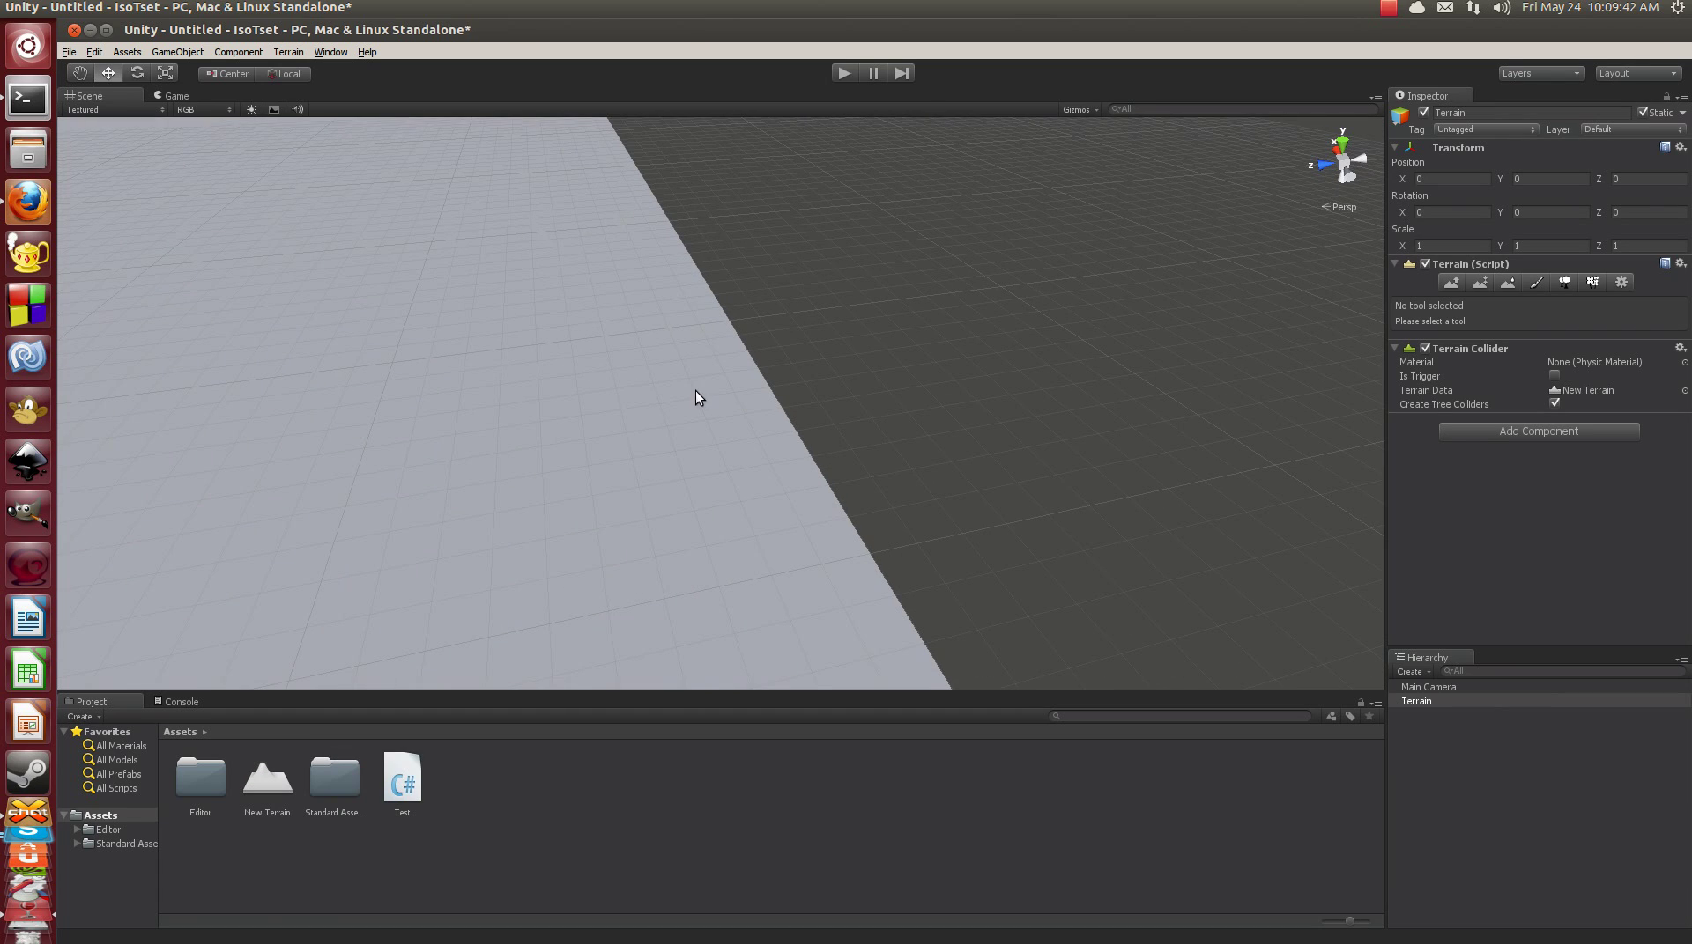
Sculpt hills on the terrain with the Raise / Lower Terrain tool, using the soft round brush at size 25 and opacity 50.
left_click_drag(676, 411, 1083, 564)
left_click(1451, 282)
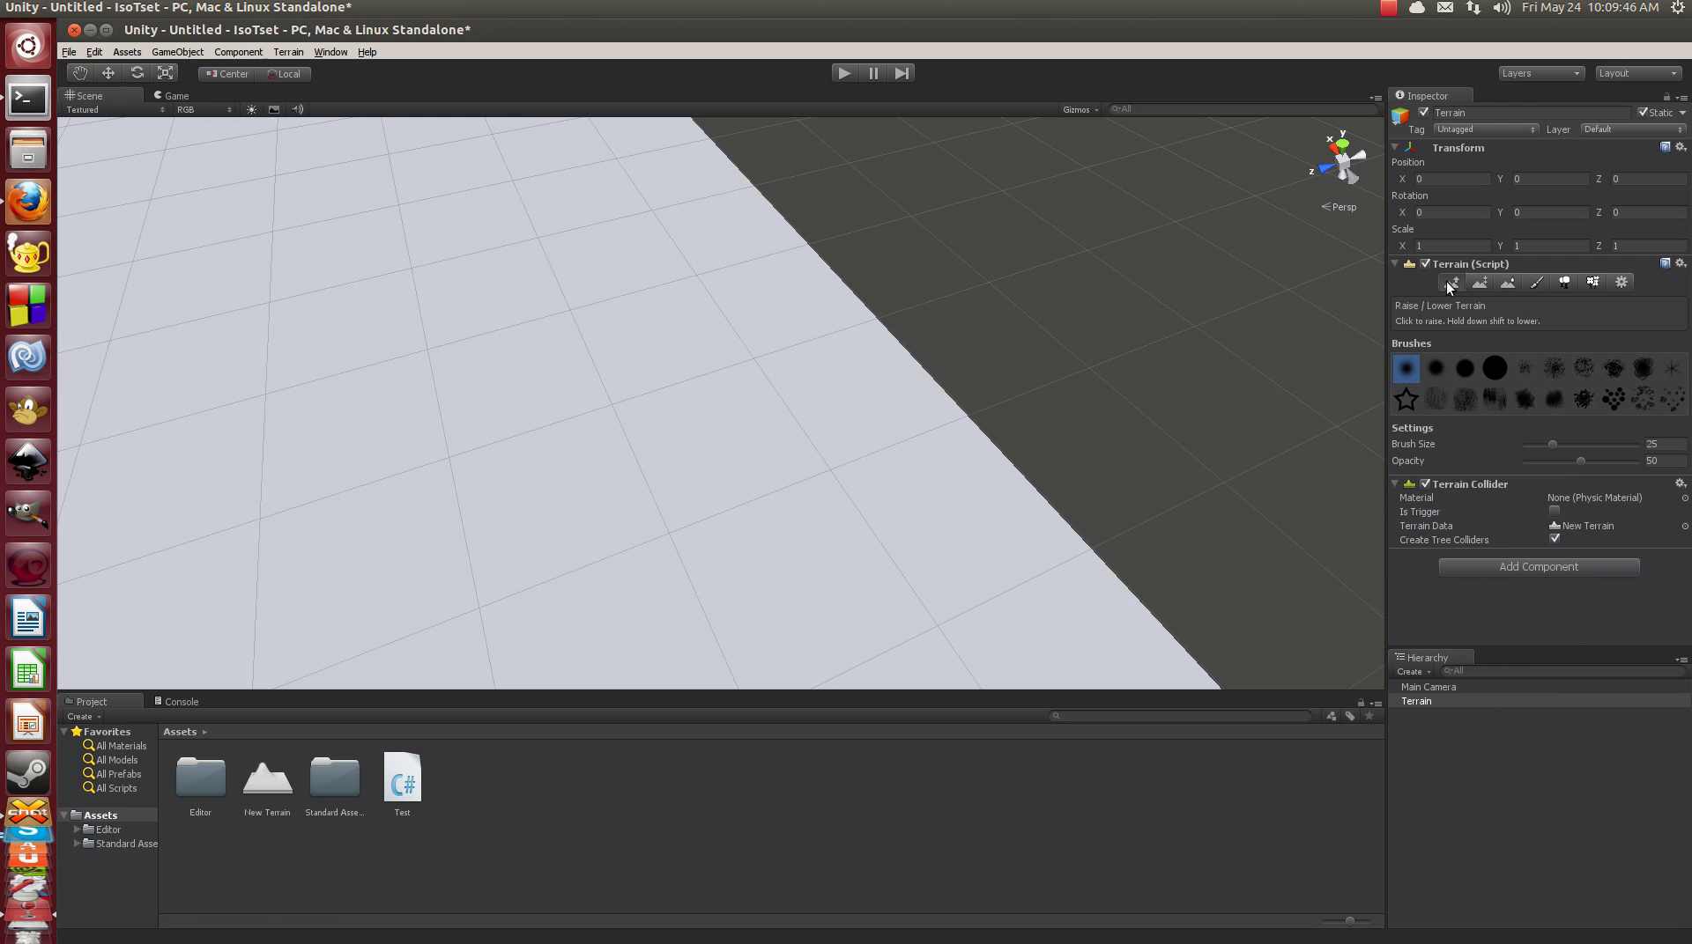
left_click_drag(738, 407, 588, 443)
scroll(721, 348, "up", 3)
scroll(705, 351, "down", 5)
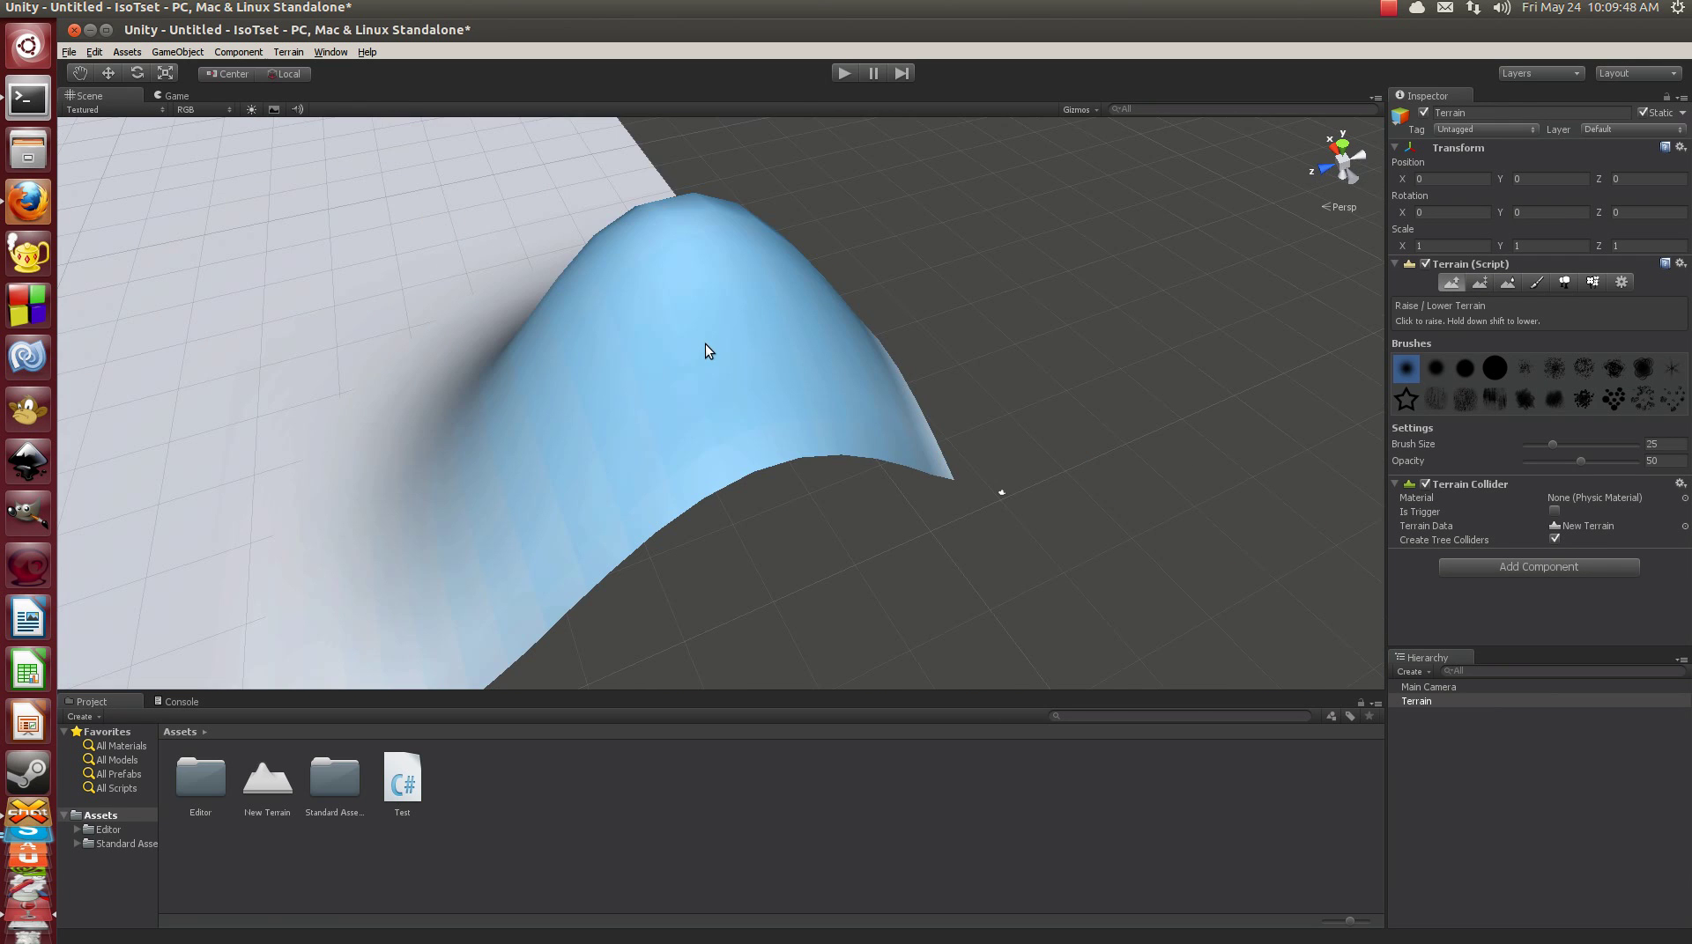
mouse_move(880, 370)
left_mouse_down()
mouse_move(1055, 407)
mouse_move(634, 355)
left_mouse_up()
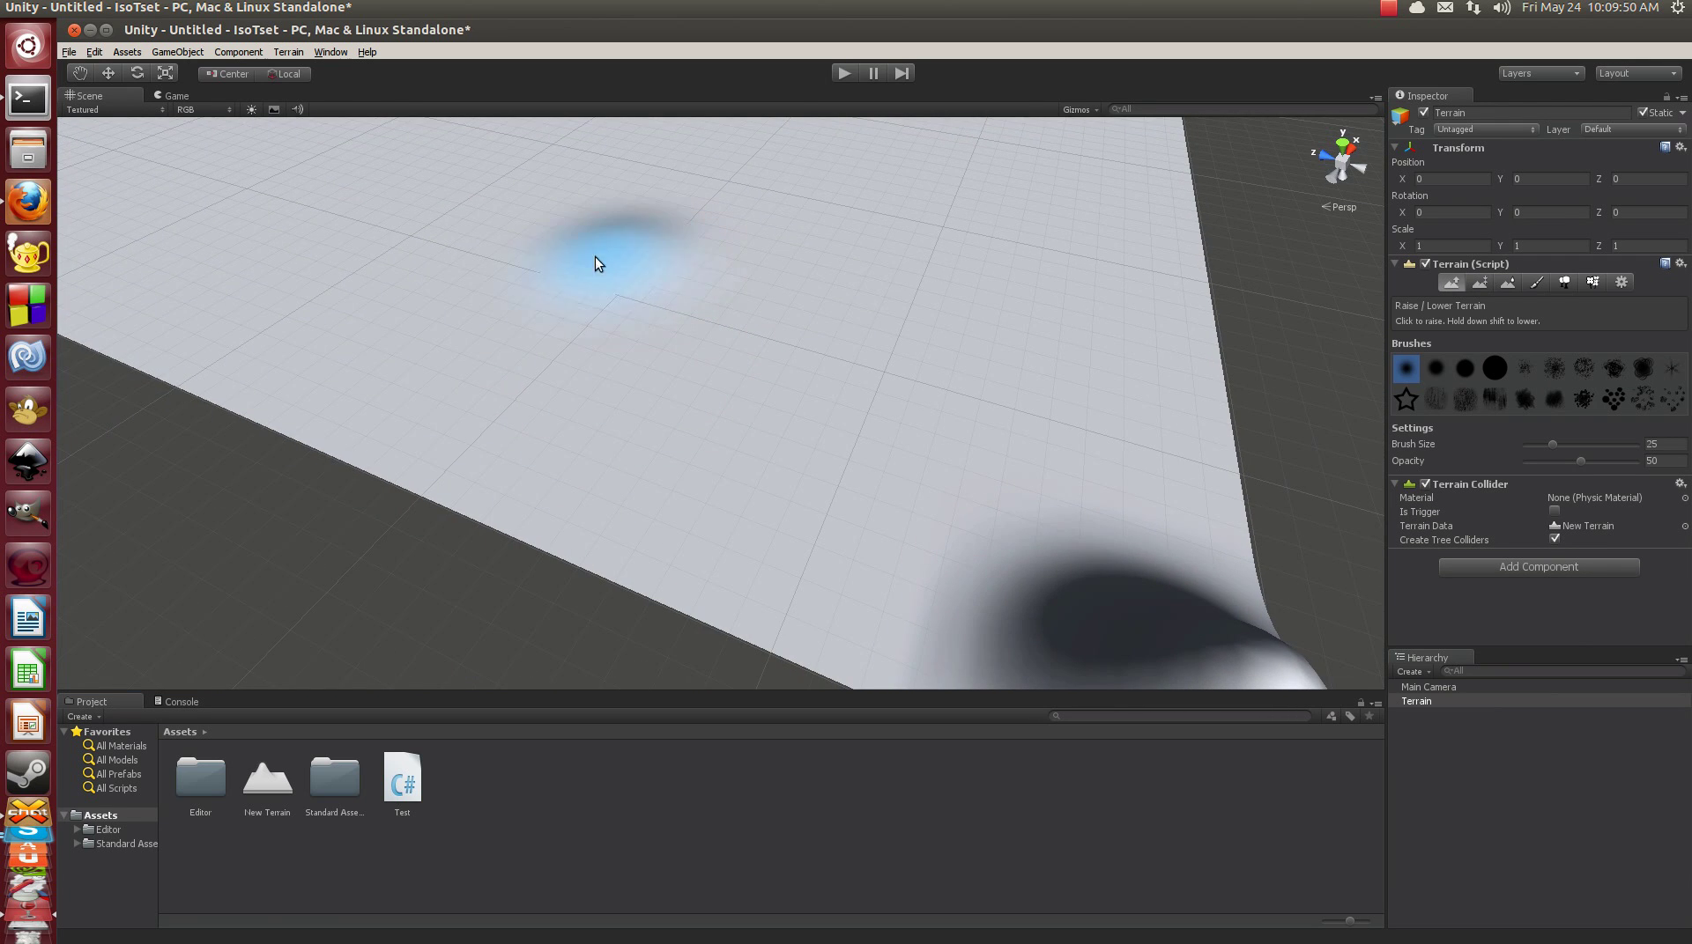
Raise more ridges and mounds across the remaining flat part of the terrain with the same Raise / Lower Terrain brush.
left_click_drag(593, 261, 649, 366)
mouse_move(872, 276)
left_mouse_down()
mouse_move(793, 276)
mouse_move(931, 422)
mouse_move(922, 457)
mouse_move(649, 503)
left_mouse_up()
mouse_move(1046, 374)
left_mouse_down()
mouse_move(857, 445)
mouse_move(1028, 370)
mouse_move(869, 423)
mouse_move(993, 430)
left_mouse_up()
scroll(858, 445, "down", 5)
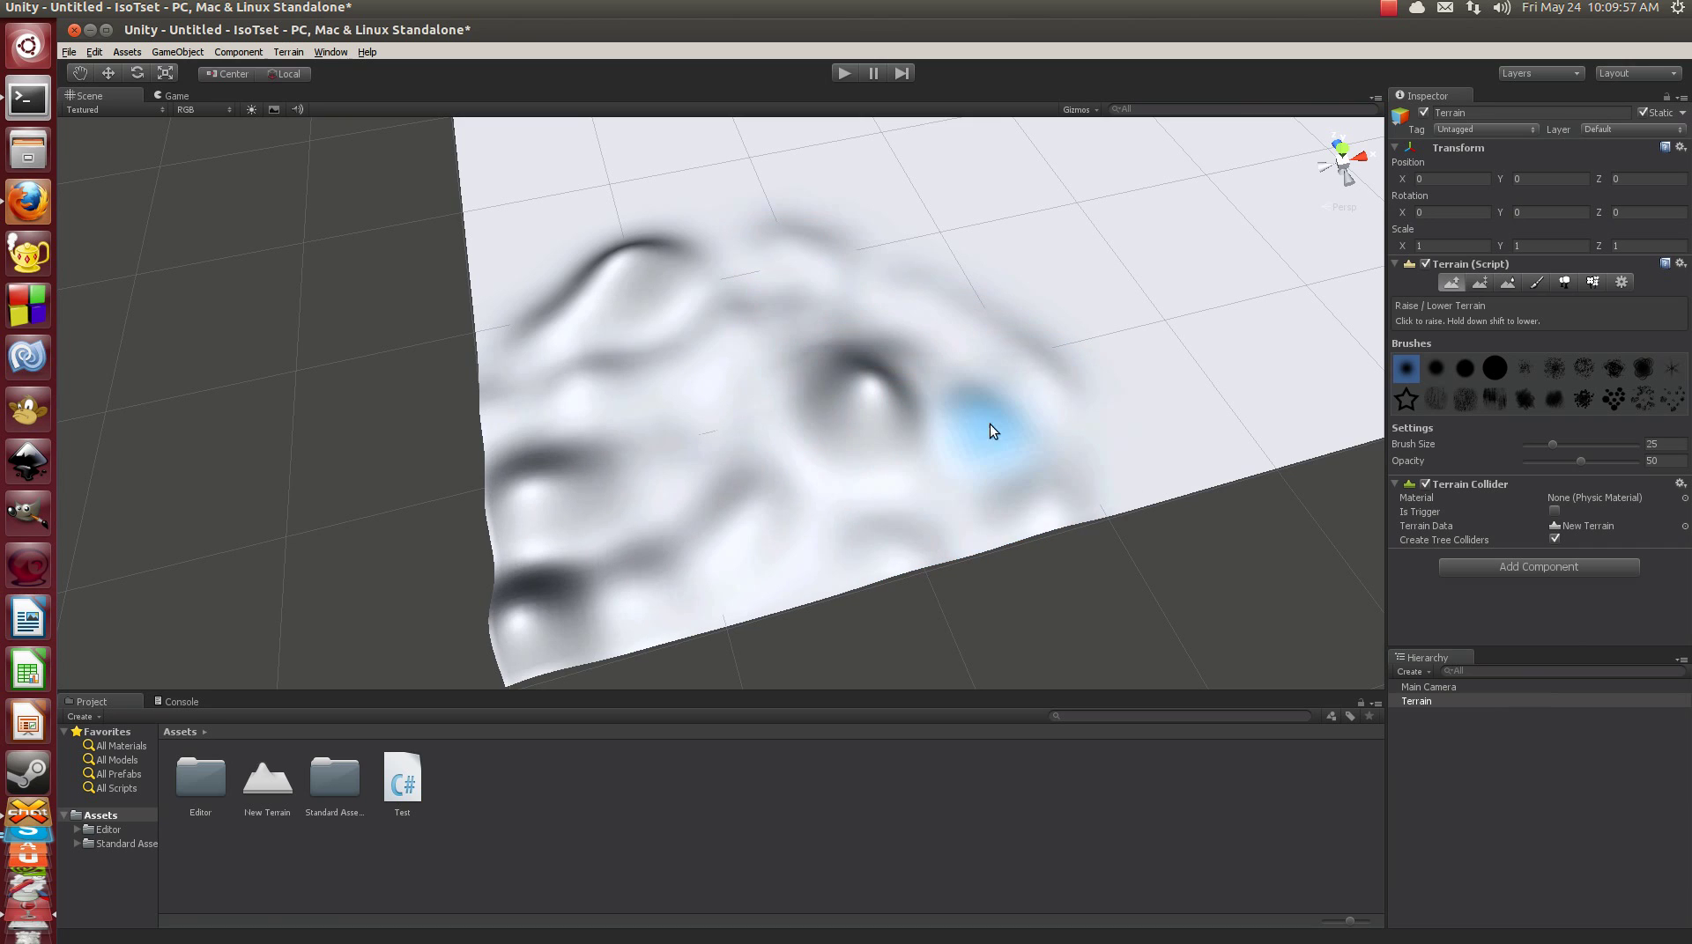
Exit the Unity editor and close the terminal window to return to the empty desktop.
left_click(69, 52)
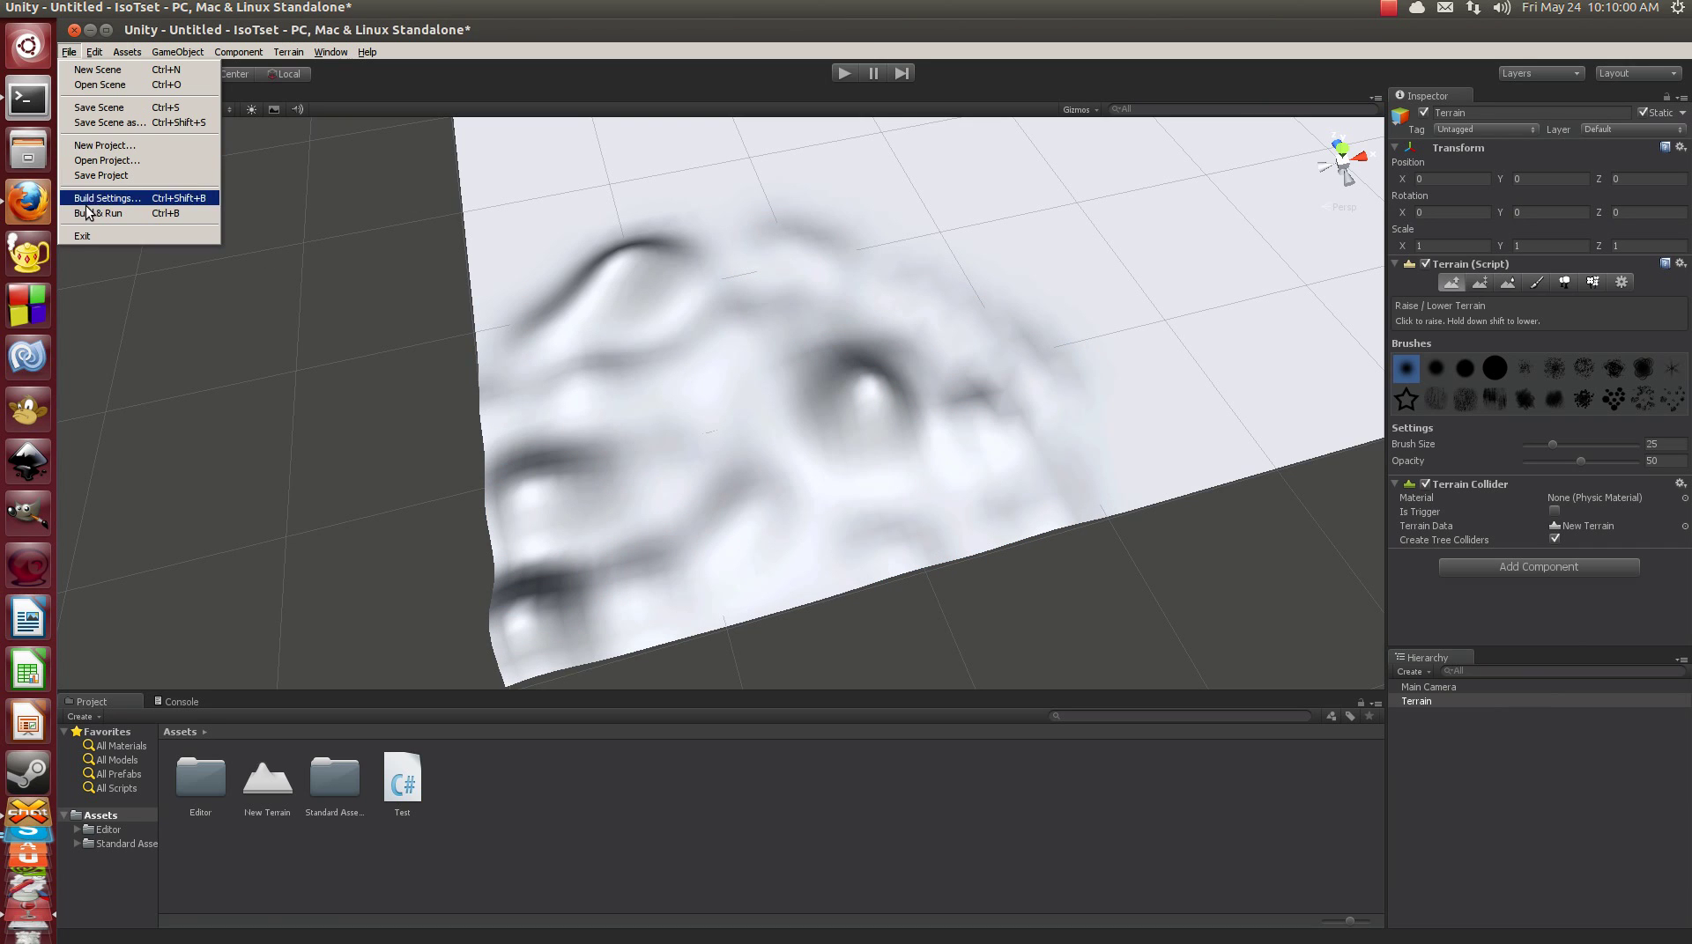
left_click(84, 234)
left_click(901, 525)
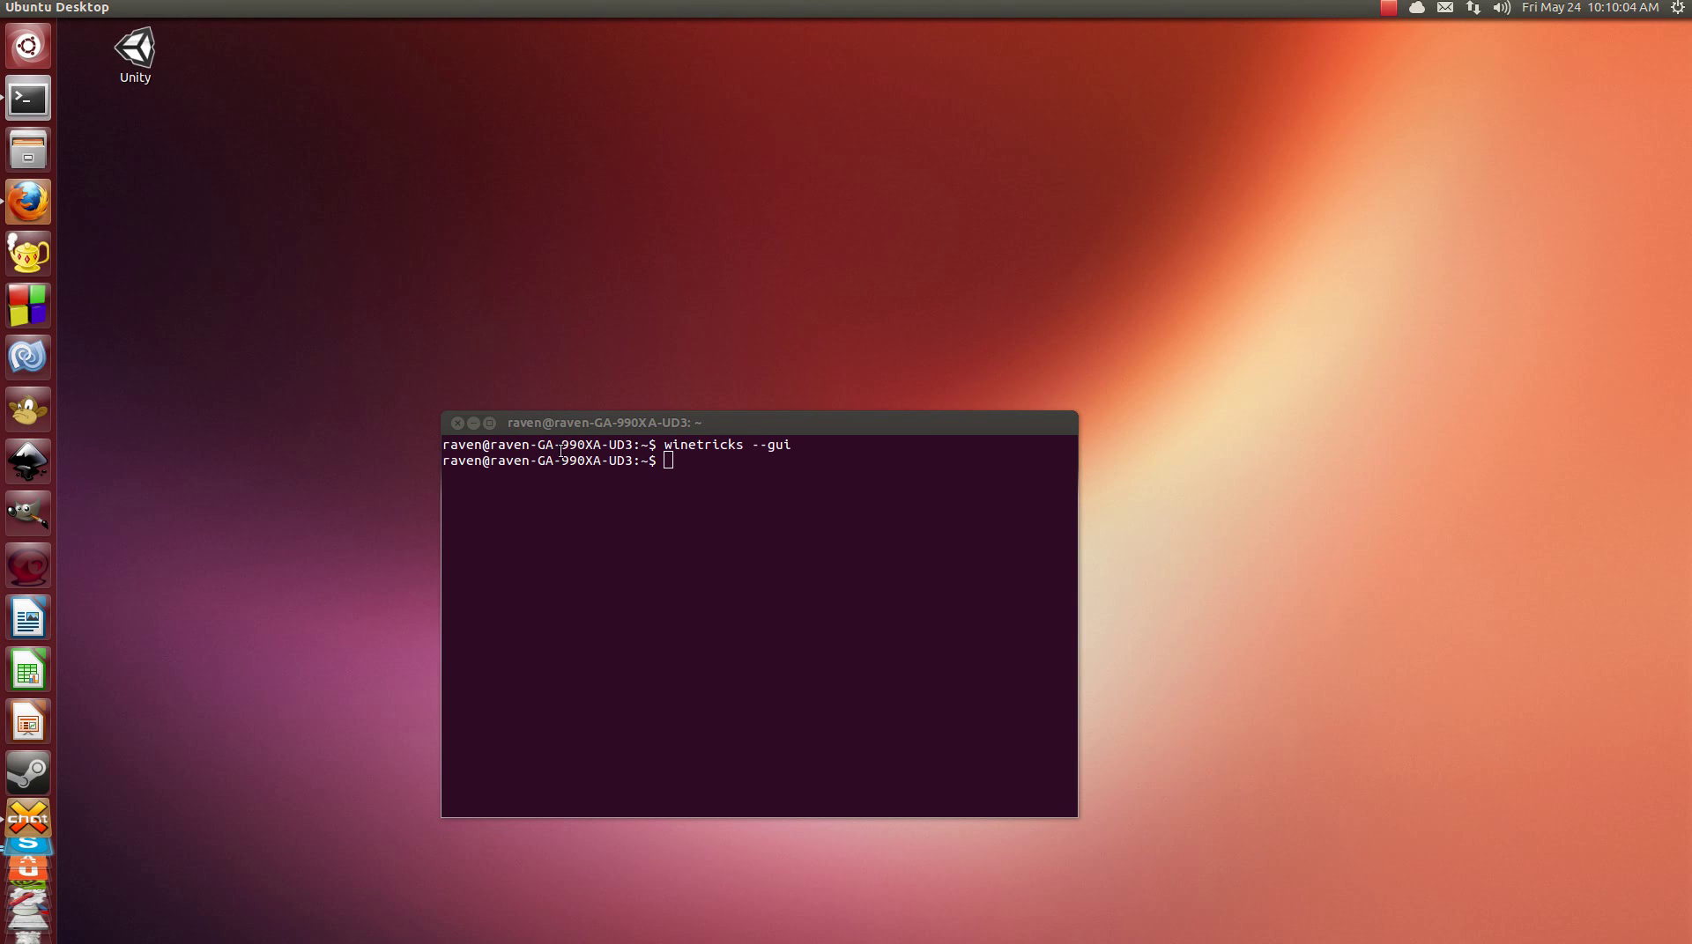
left_click(458, 423)
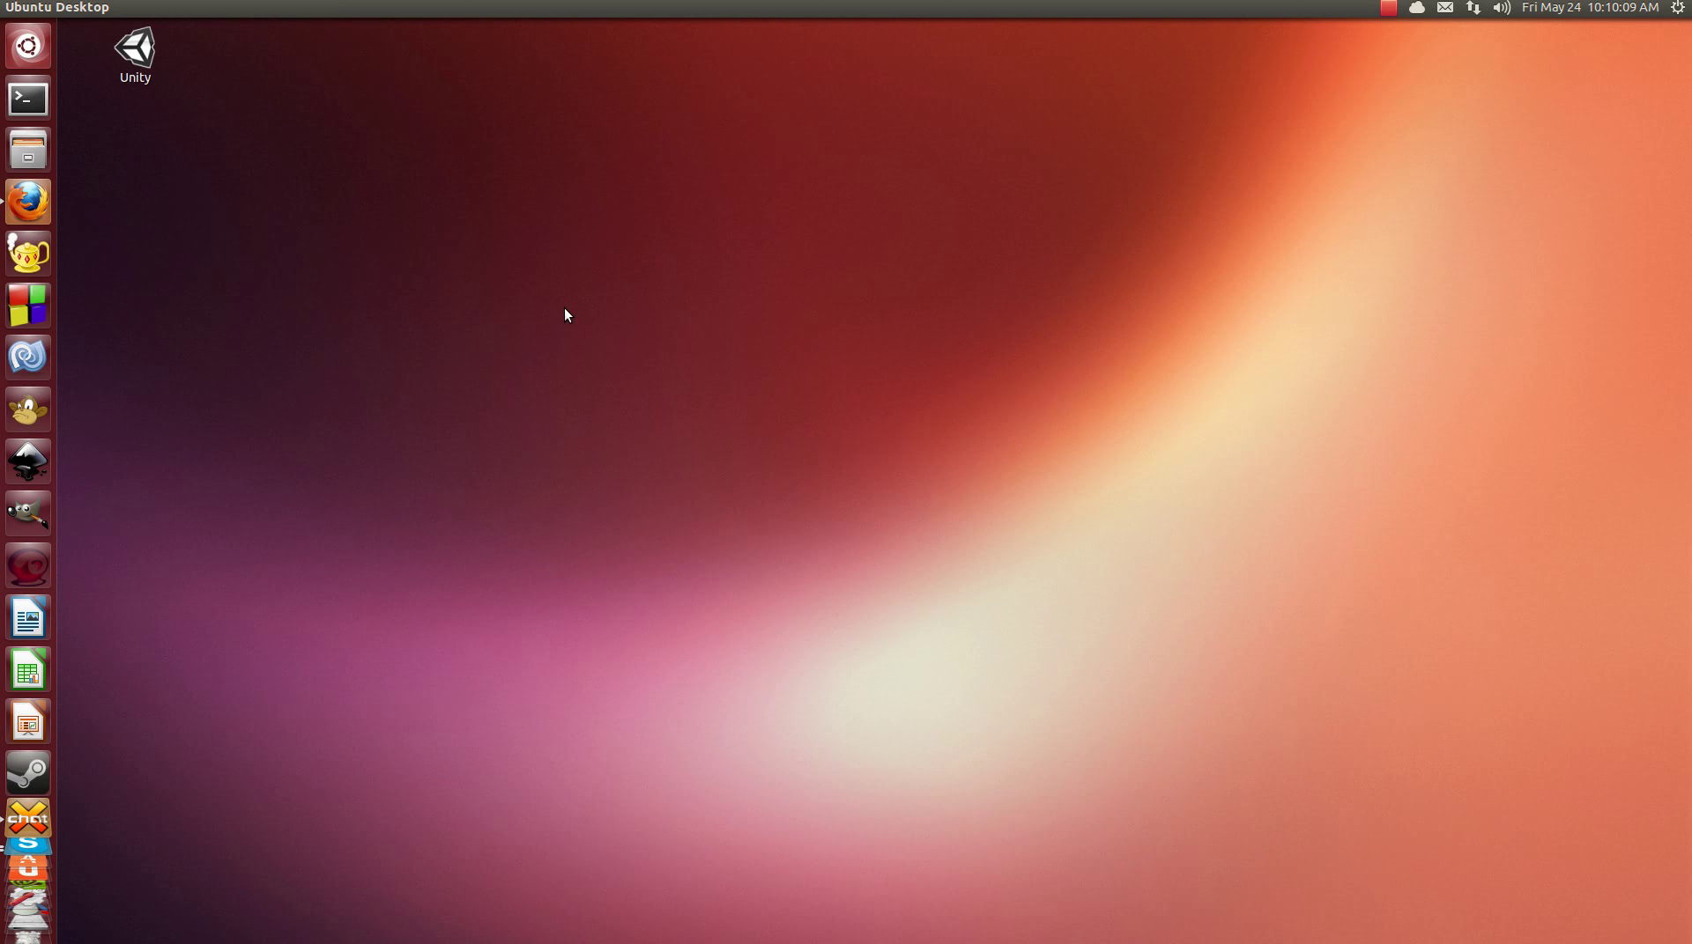
Run "winetricks --gui" again in a new terminal and open the Windows DLL or component list for the default wineprefix.
left_click(28, 98)
key("Up")
key("Return")
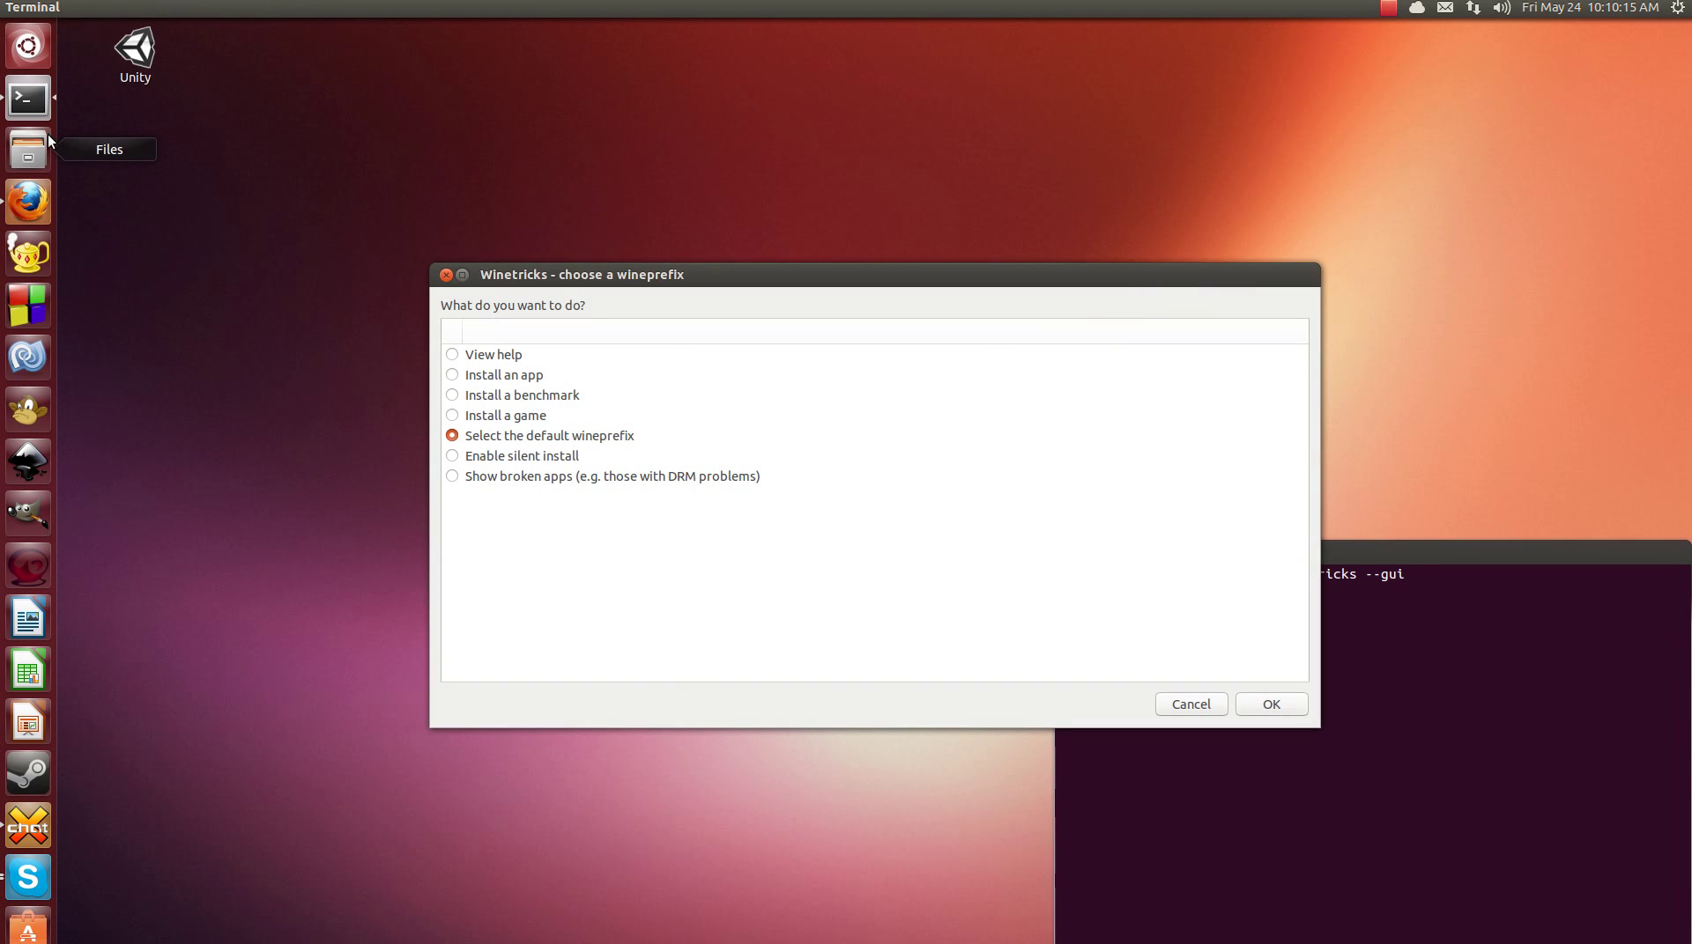
left_click(1292, 711)
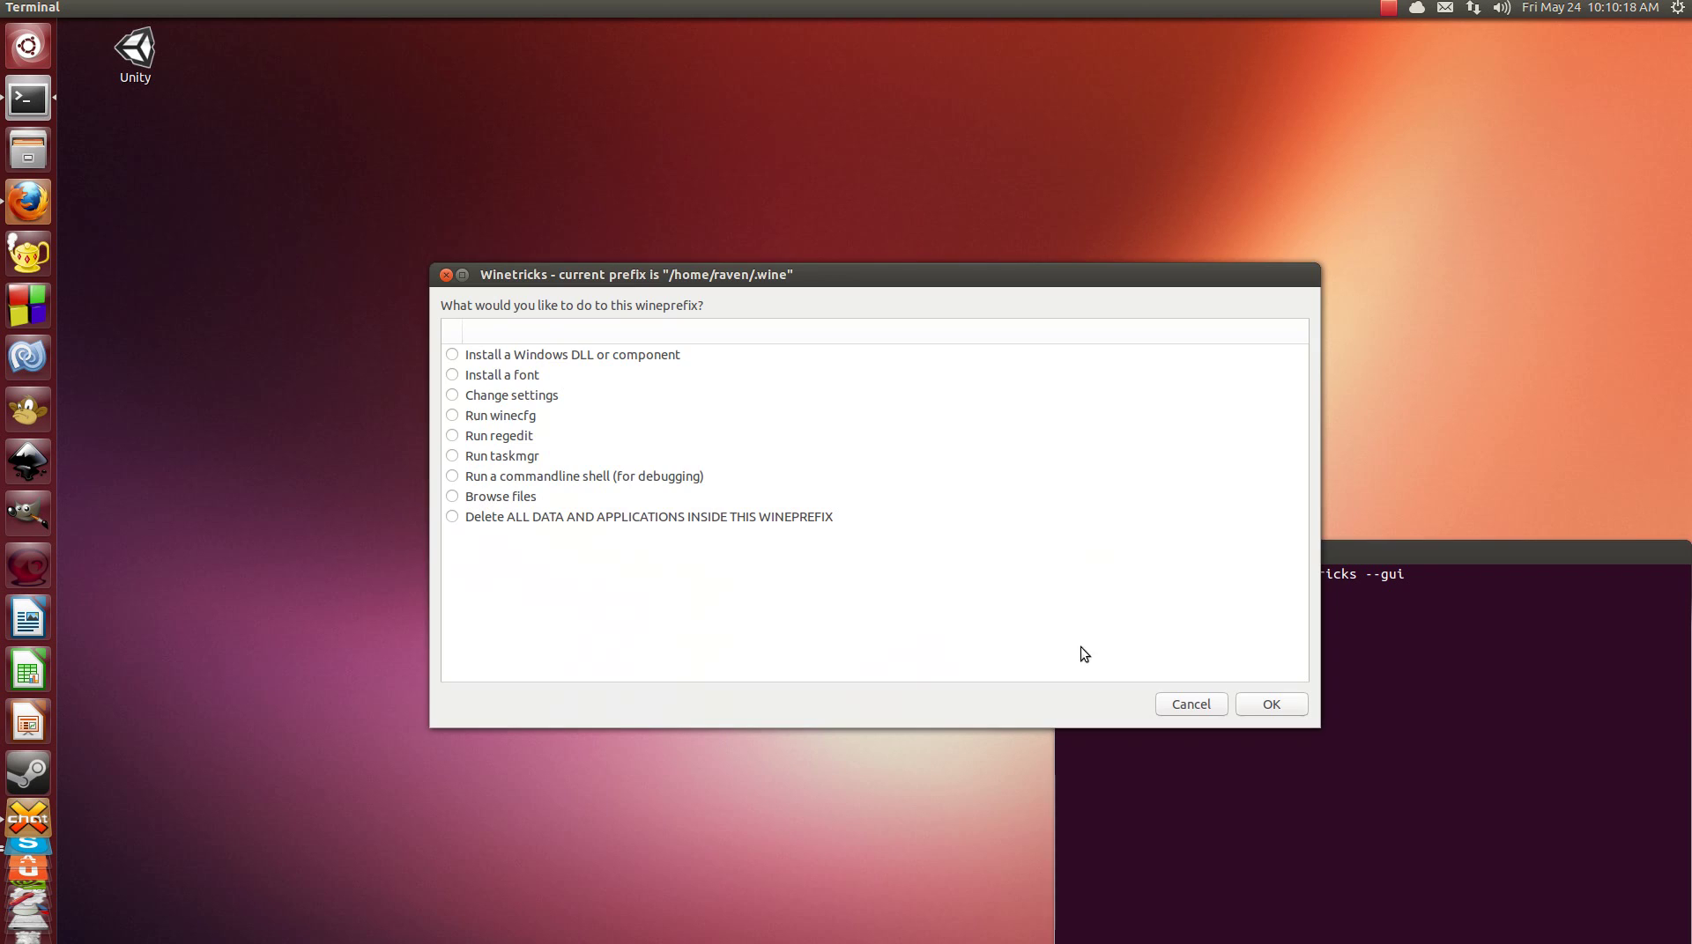
left_click(453, 355)
left_click(1303, 711)
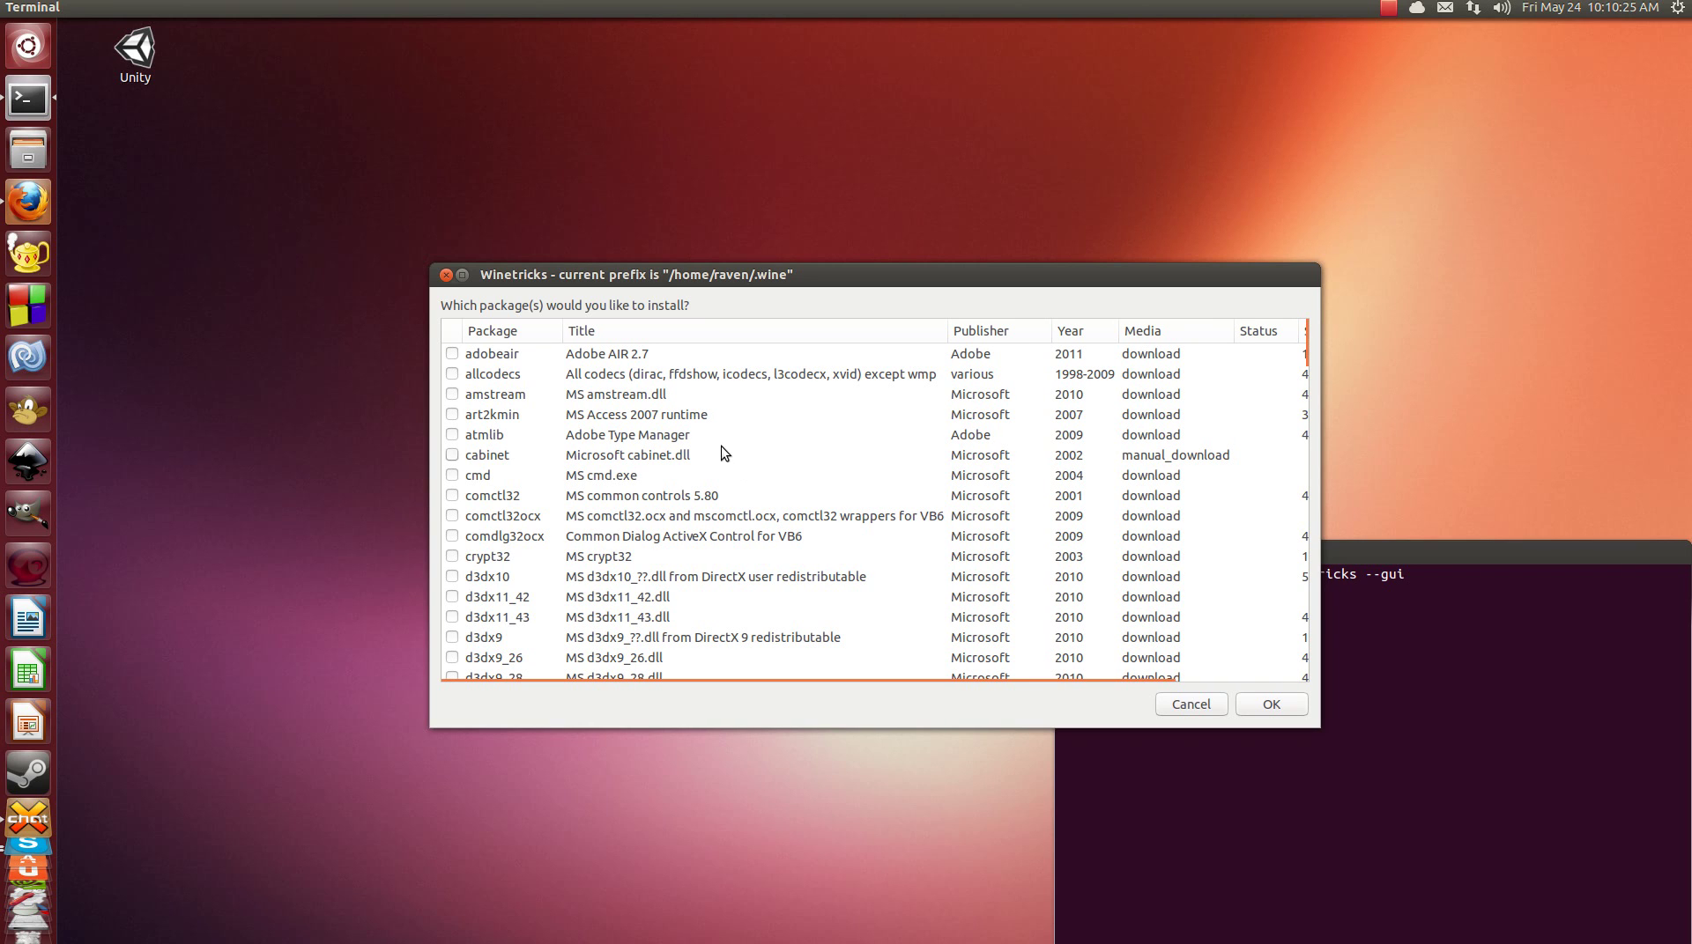
Look through the installable packages around the mono210 entry, and exit Winetricks without installing anything.
scroll(705, 450, "down", 10)
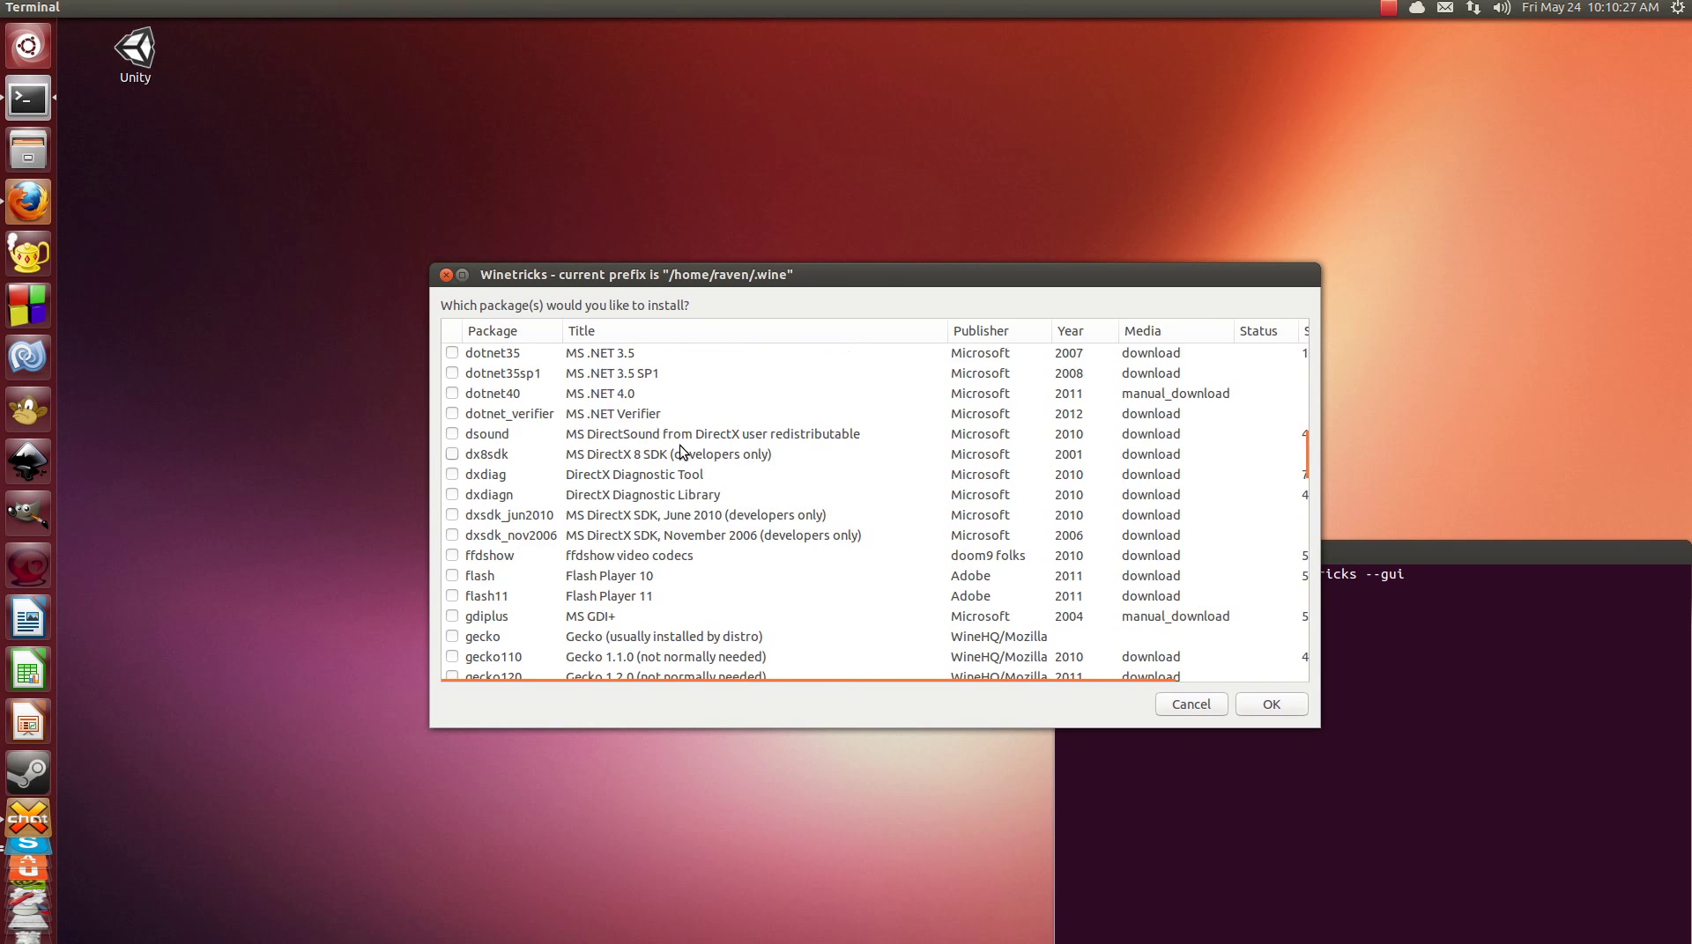
scroll(679, 449, "down", 15)
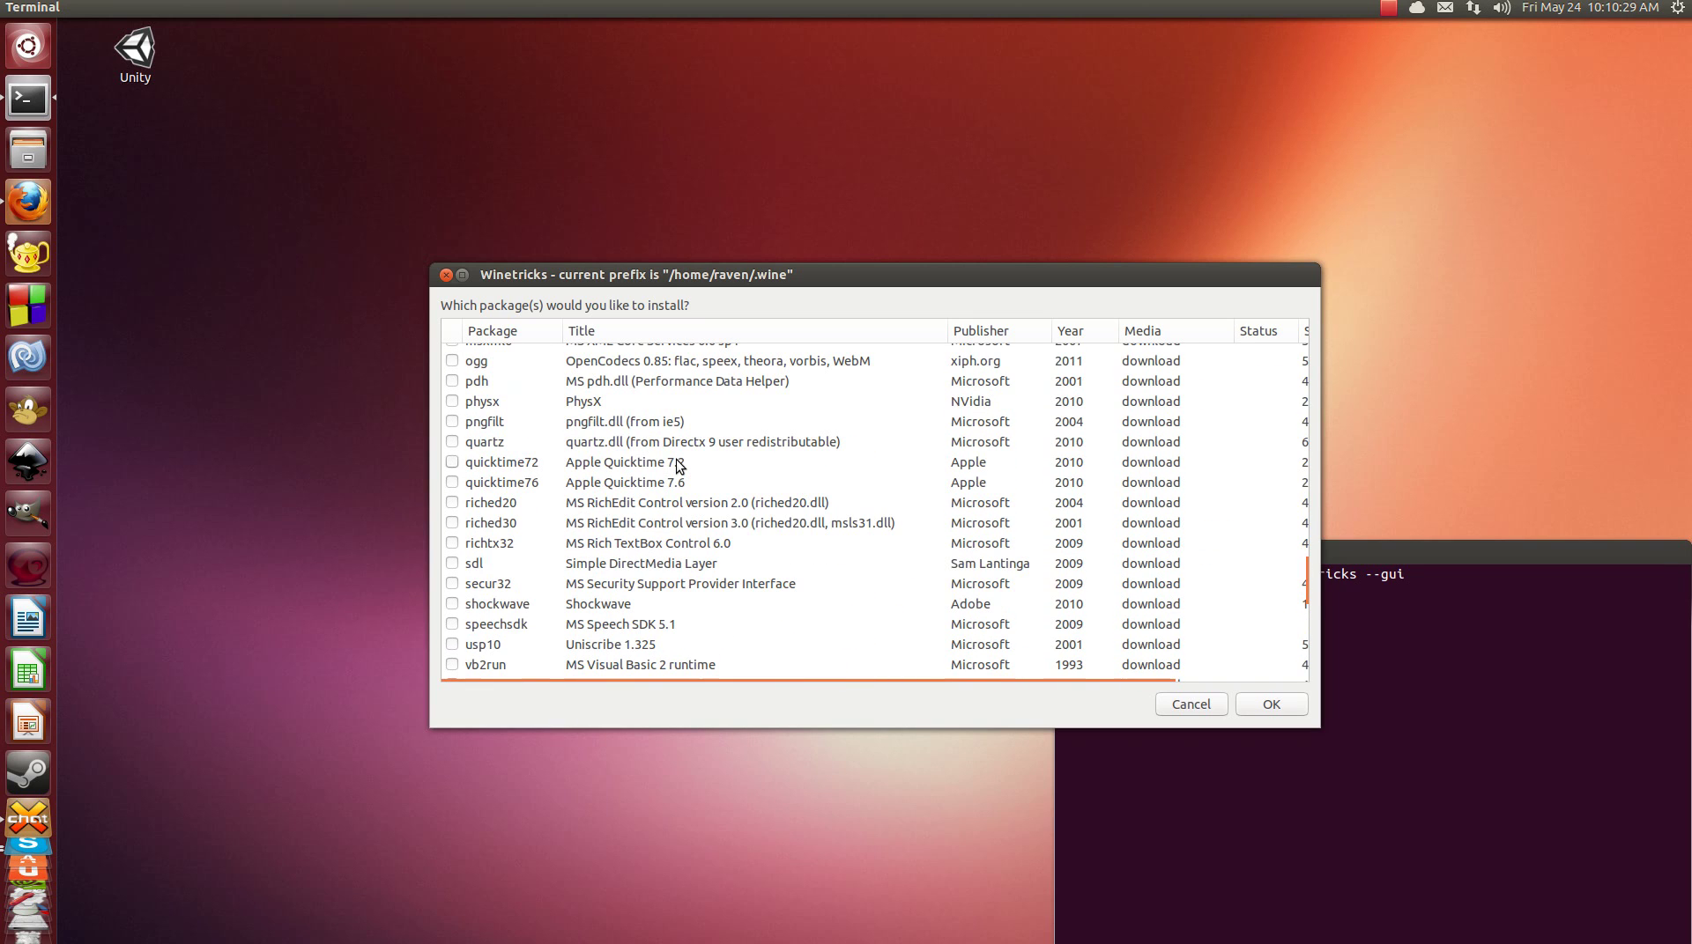
scroll(678, 464, "up", 2)
scroll(661, 476, "up", 3)
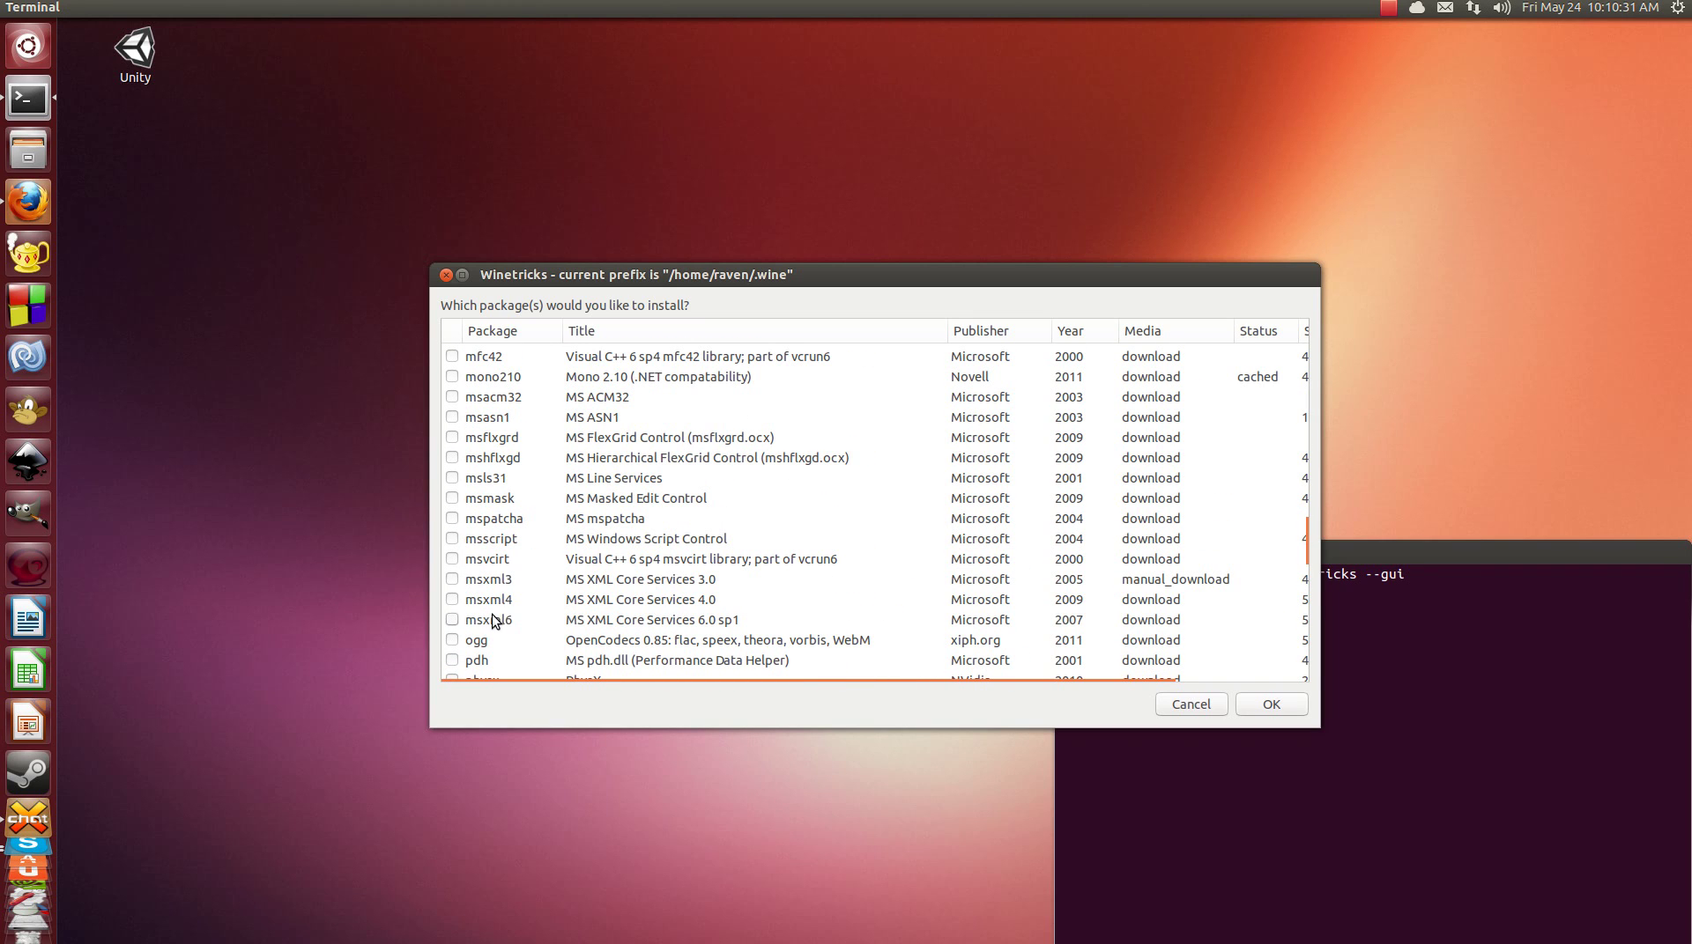
scroll(494, 458, "up", 1)
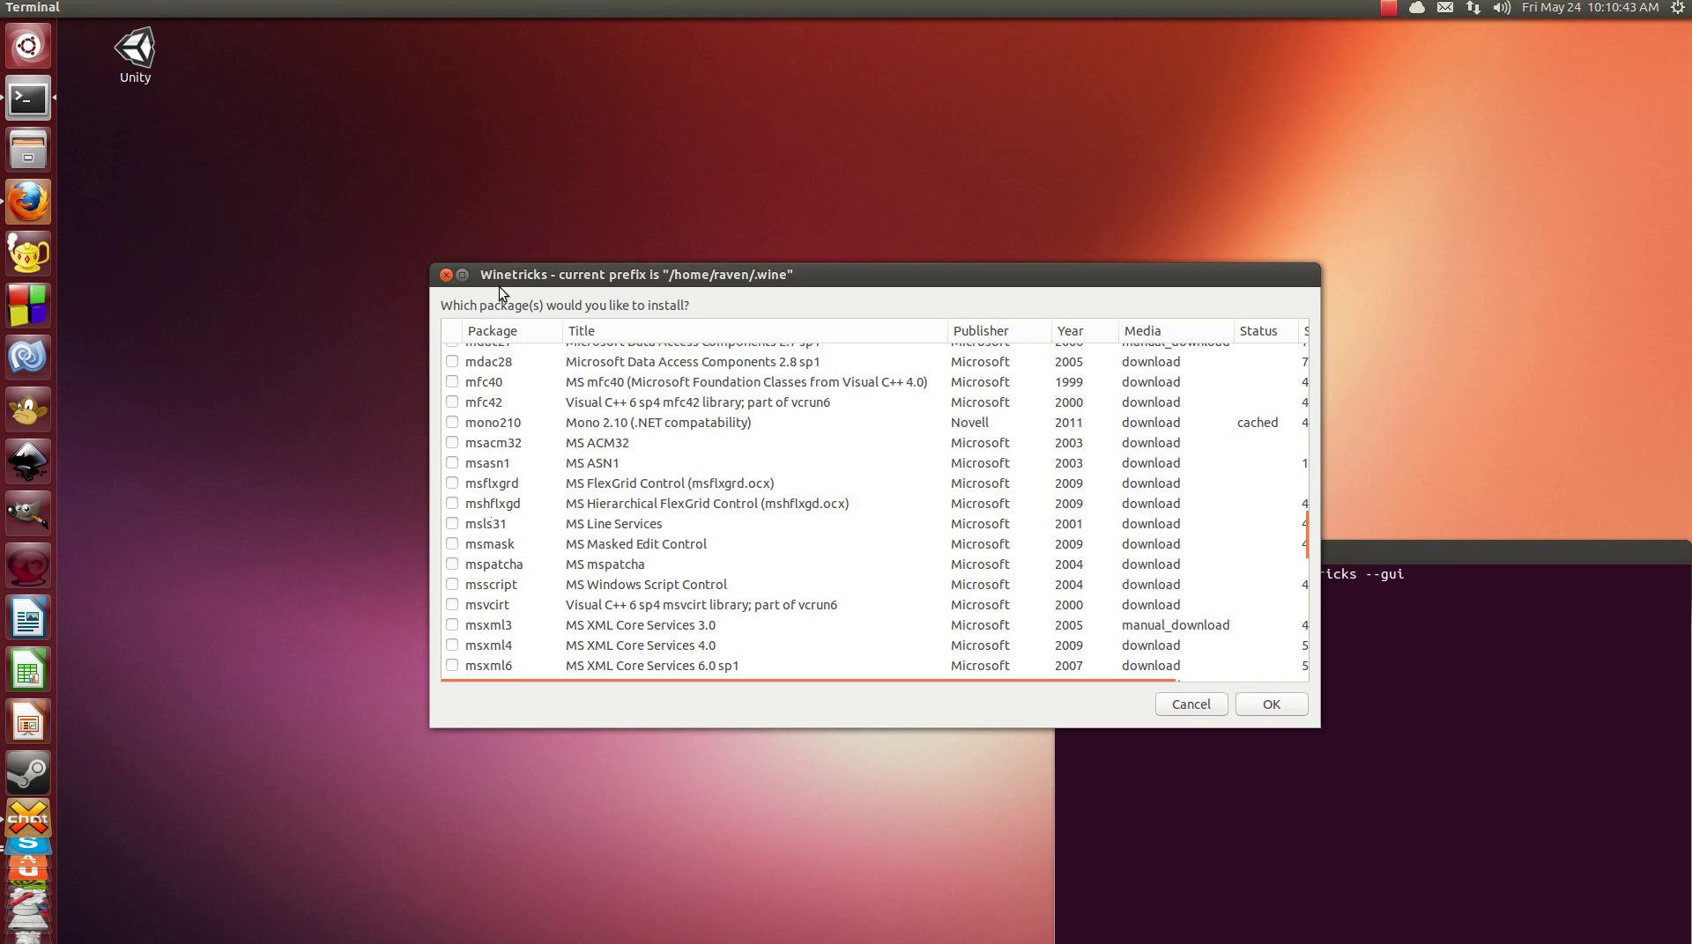
left_click(445, 275)
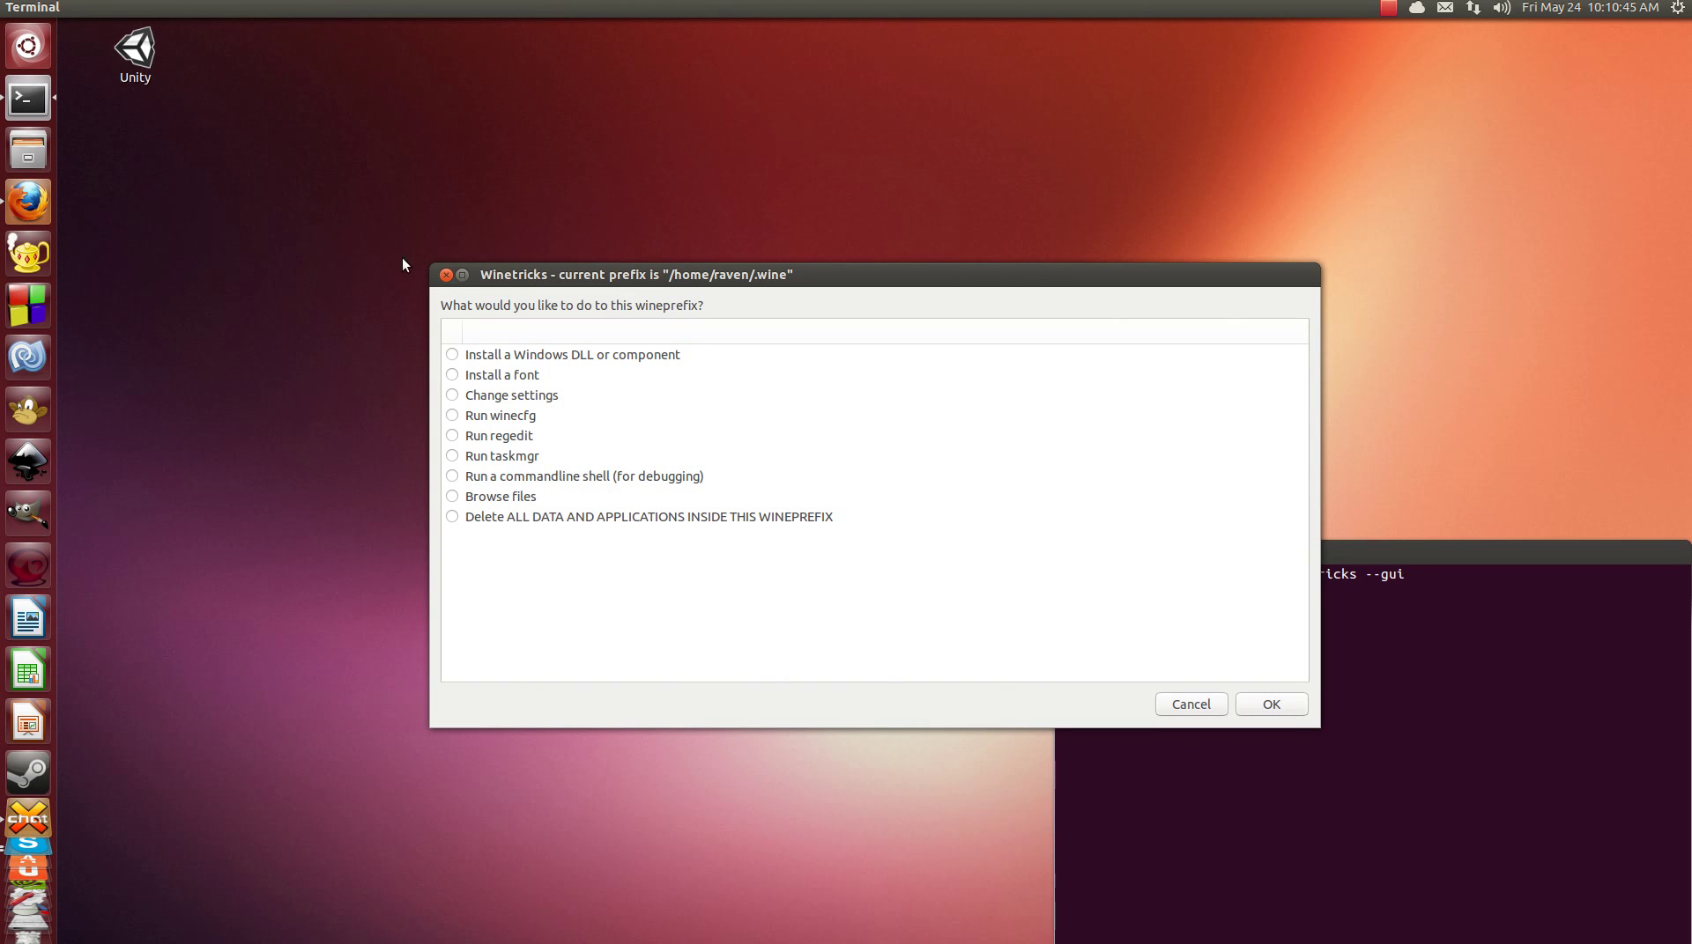
left_click(447, 276)
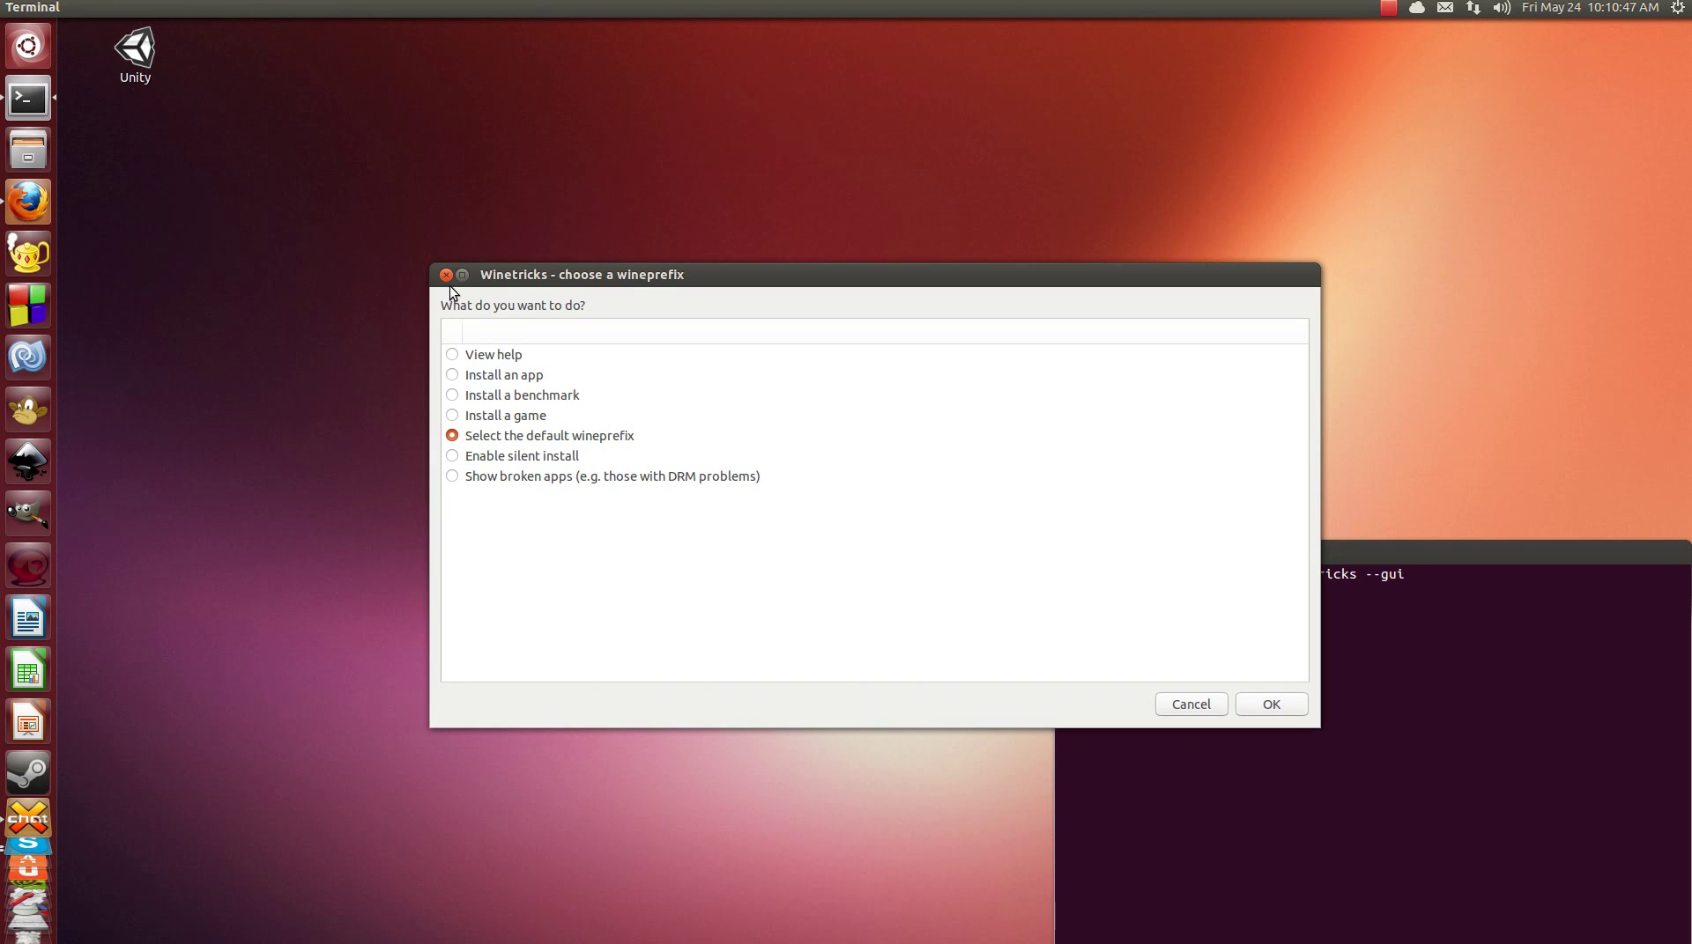
left_click(446, 276)
Switch to the Files app, center its window on the desktop, and open the Documents/Projects/Unity3D folder.
left_click(28, 149)
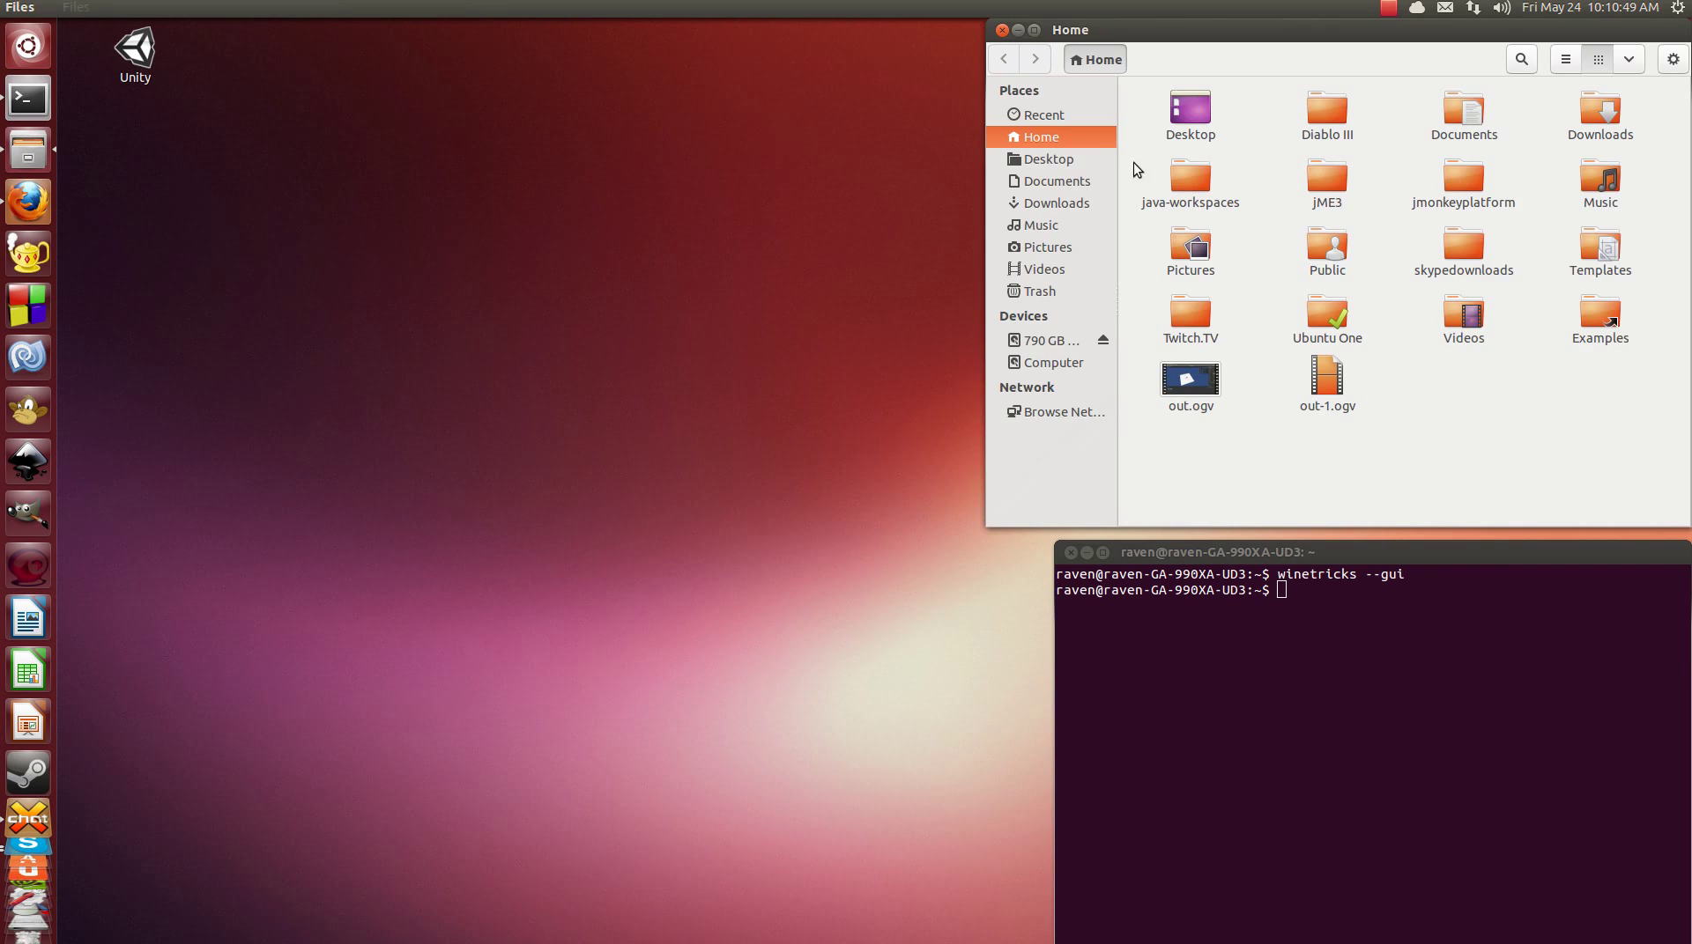
left_click_drag(1142, 32, 635, 205)
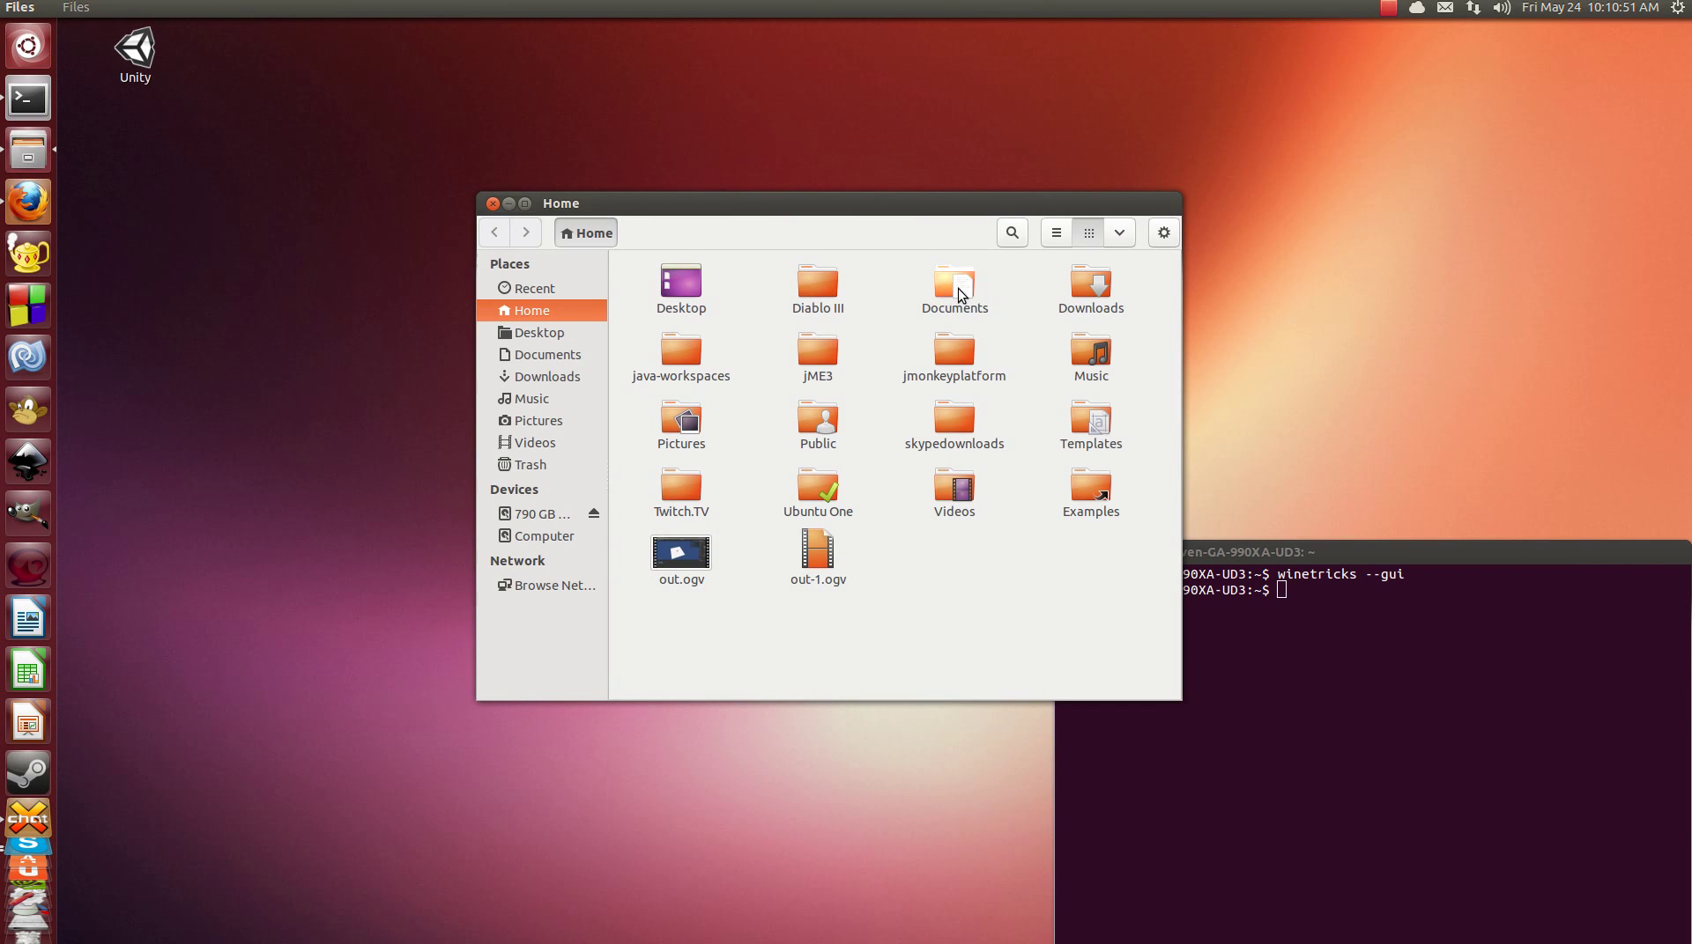
double_click(959, 289)
double_click(822, 298)
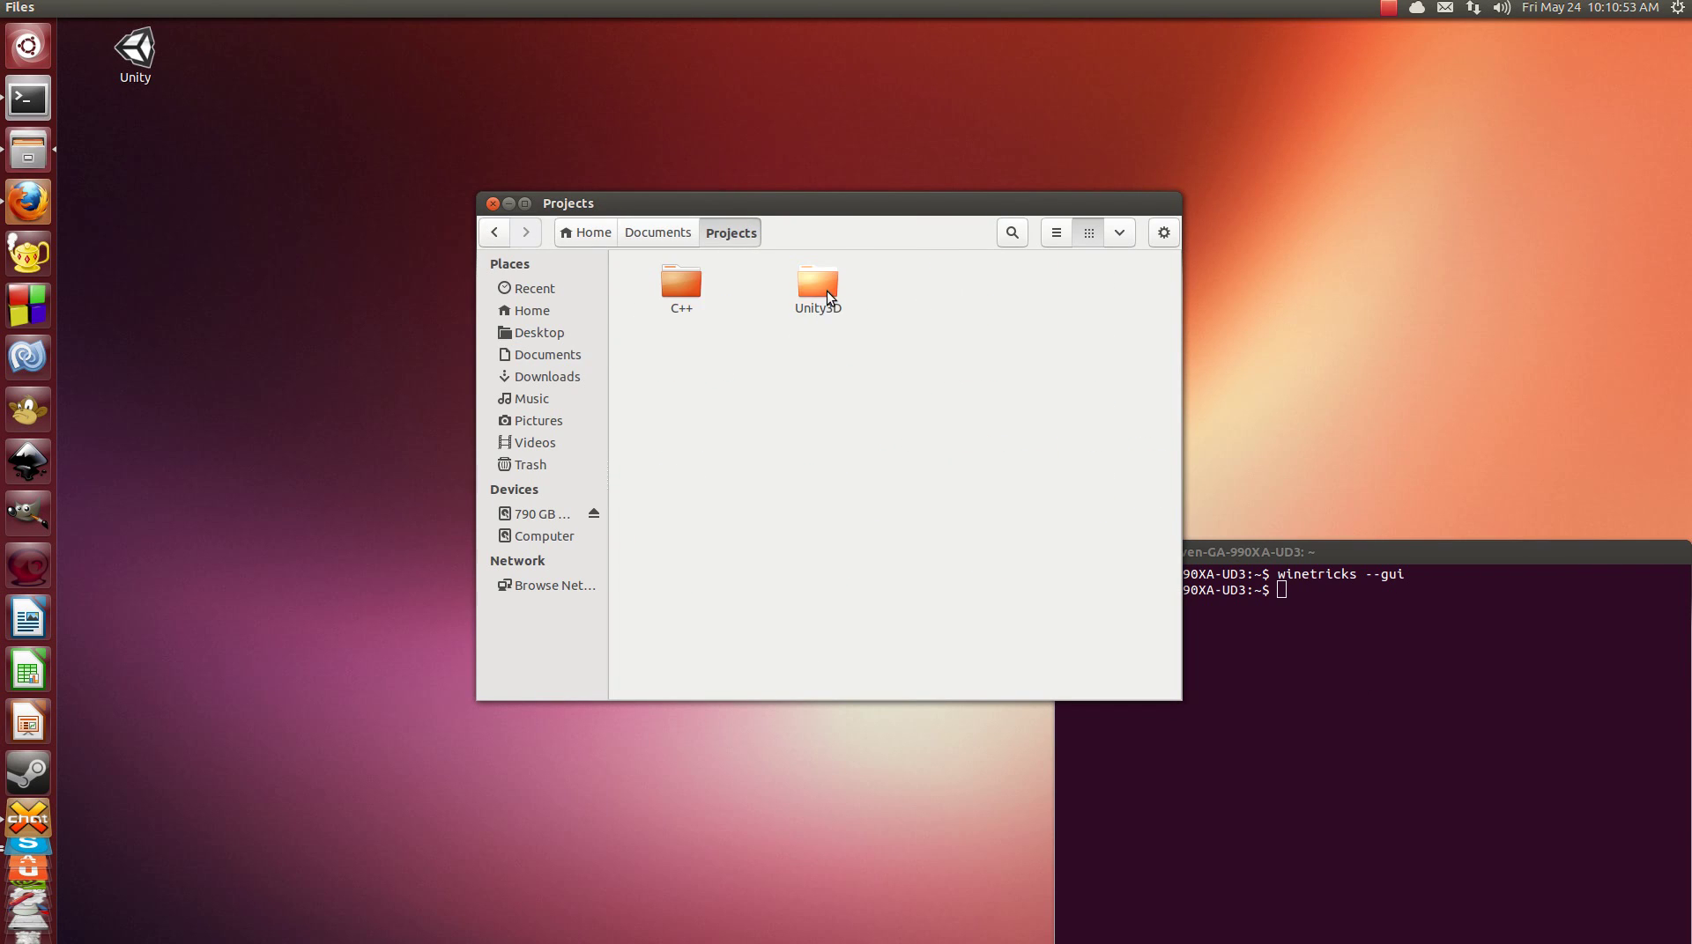
double_click(824, 289)
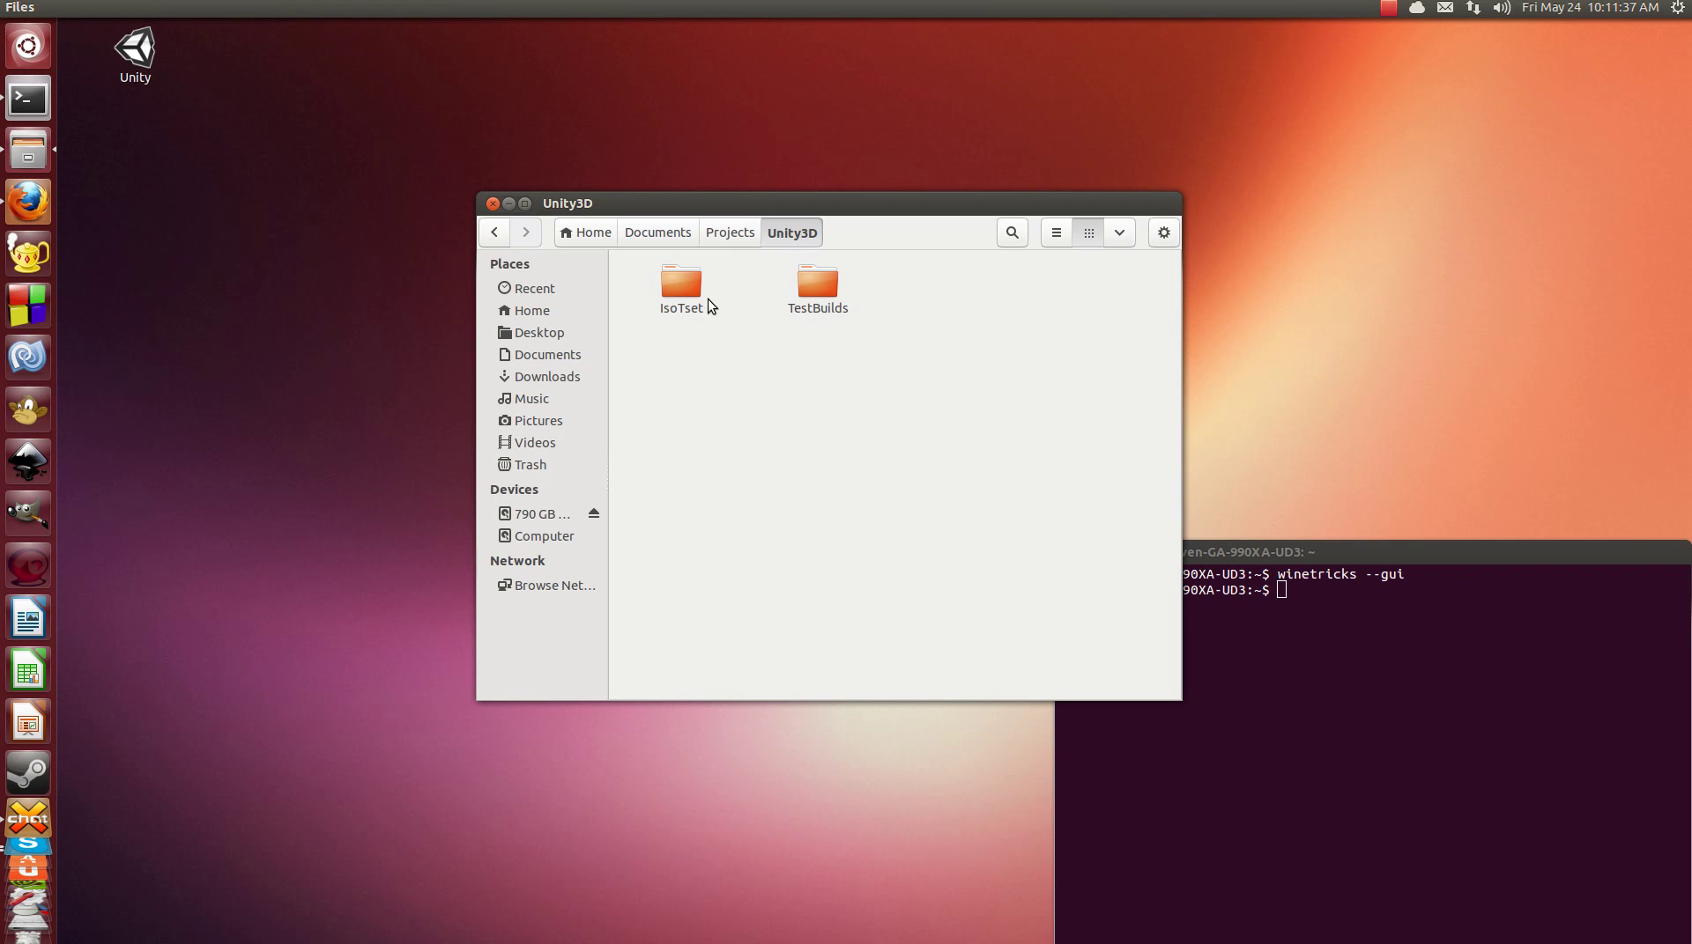
Run the TestBuild.x86_64 build from the TestBuilds folder to view the native Linux player, and close its window.
double_click(818, 282)
left_click(945, 281)
double_click(945, 281)
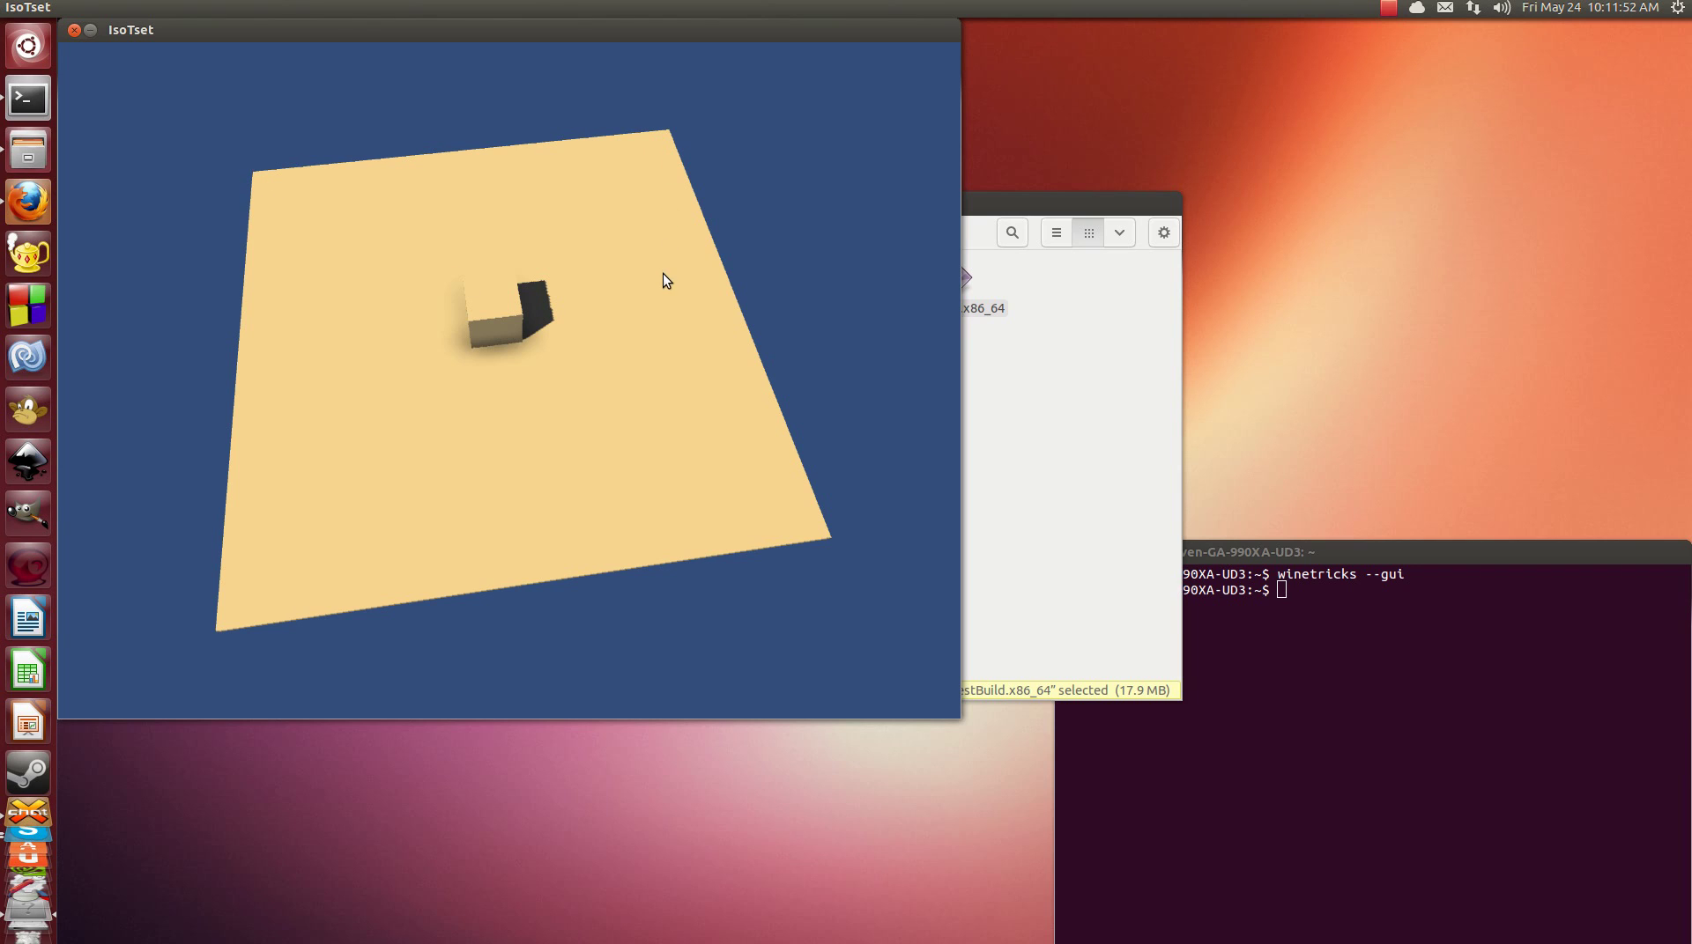
left_click(75, 30)
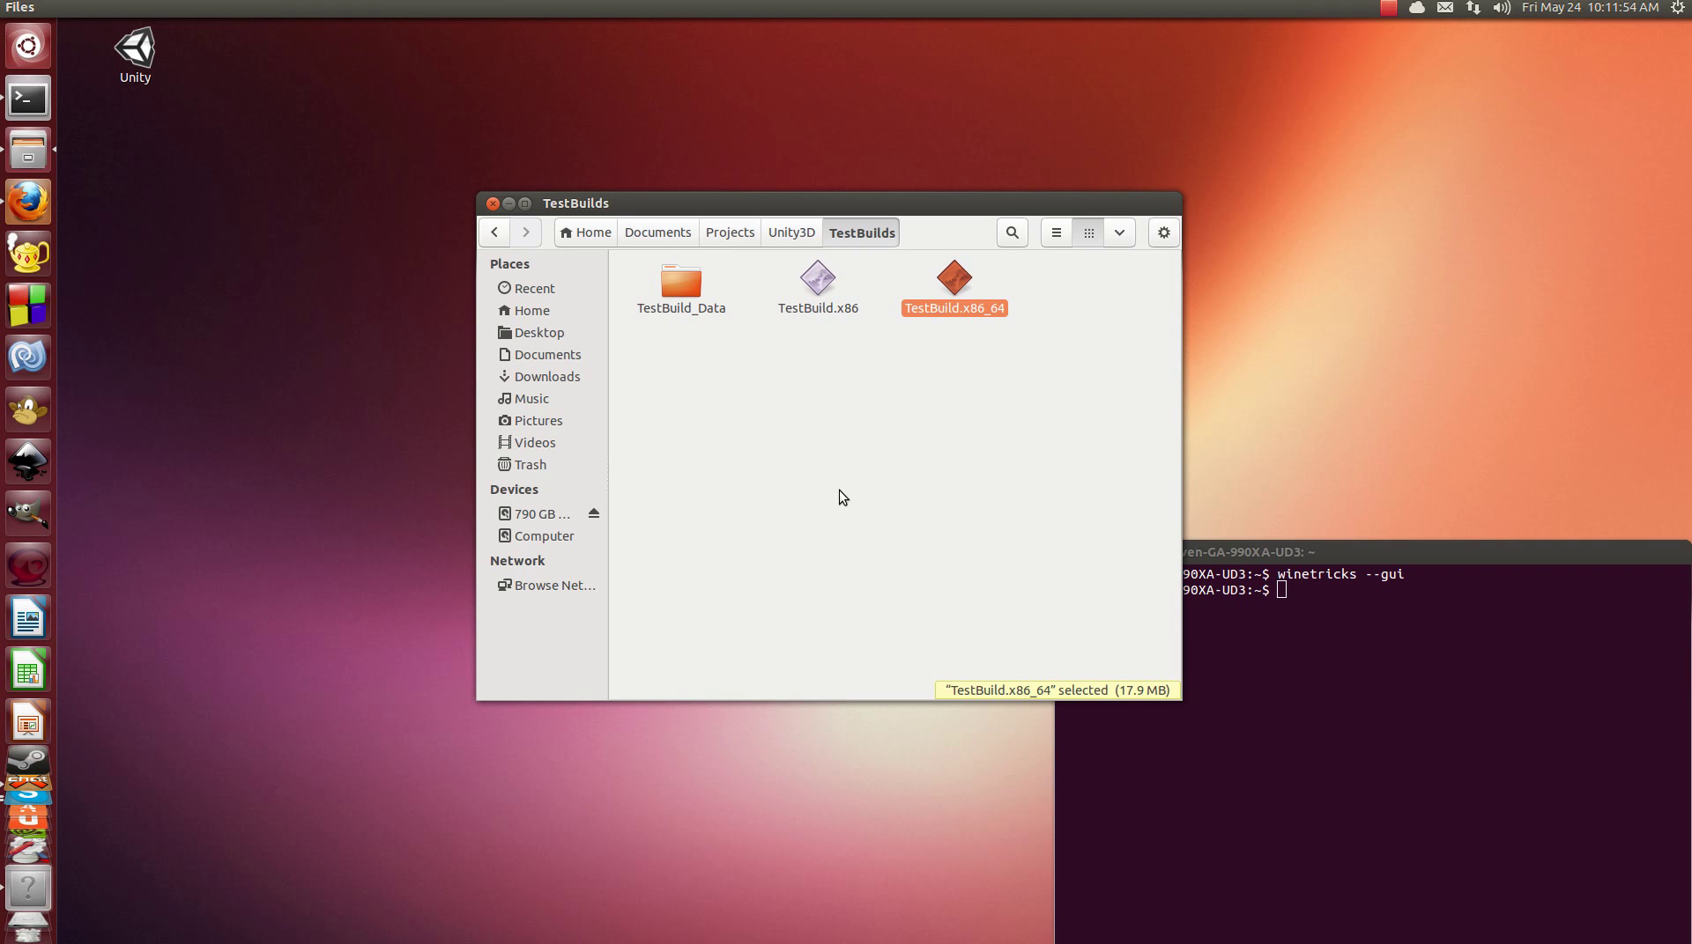
left_click(835, 488)
left_click(973, 284)
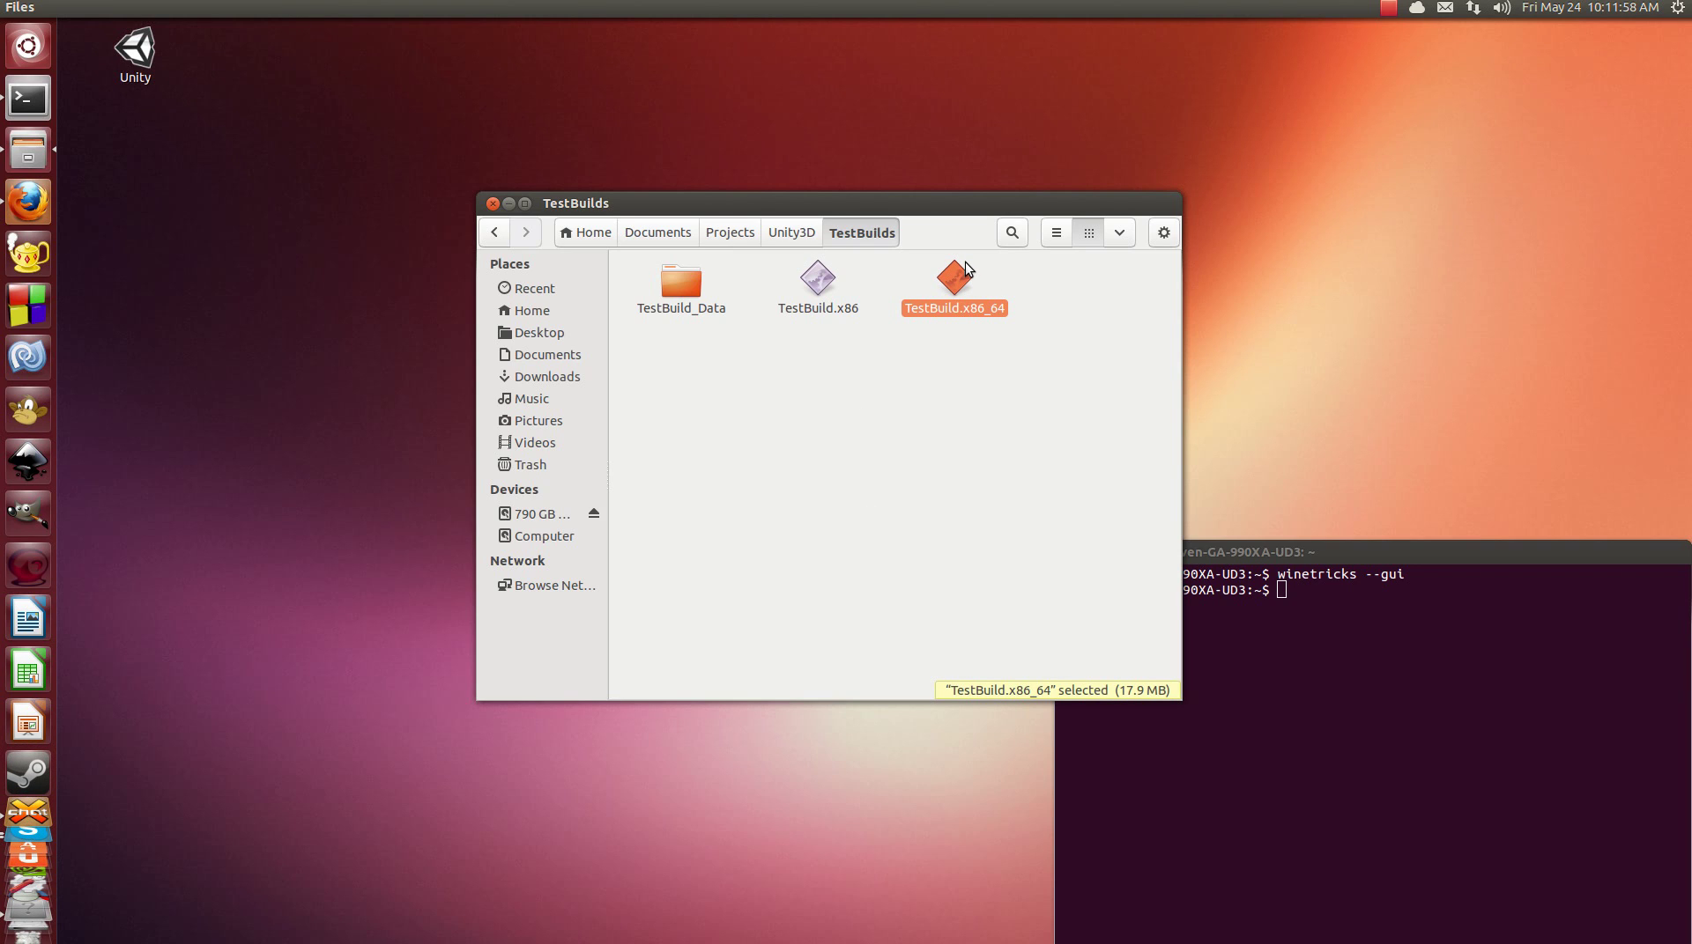
left_click(917, 458)
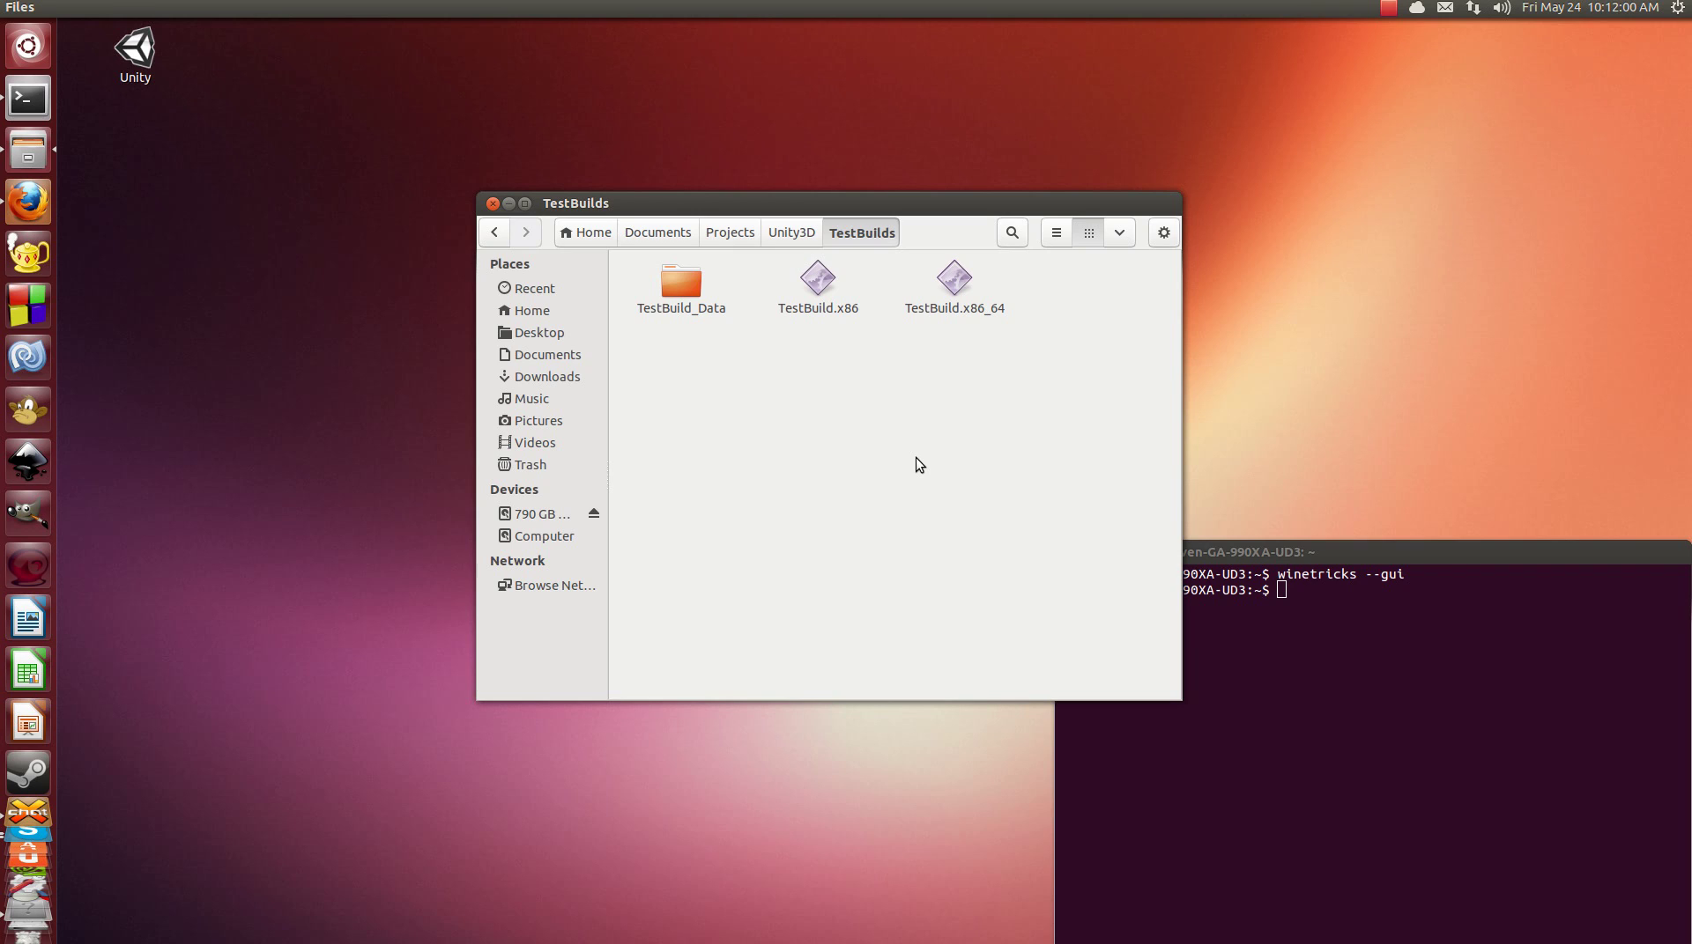